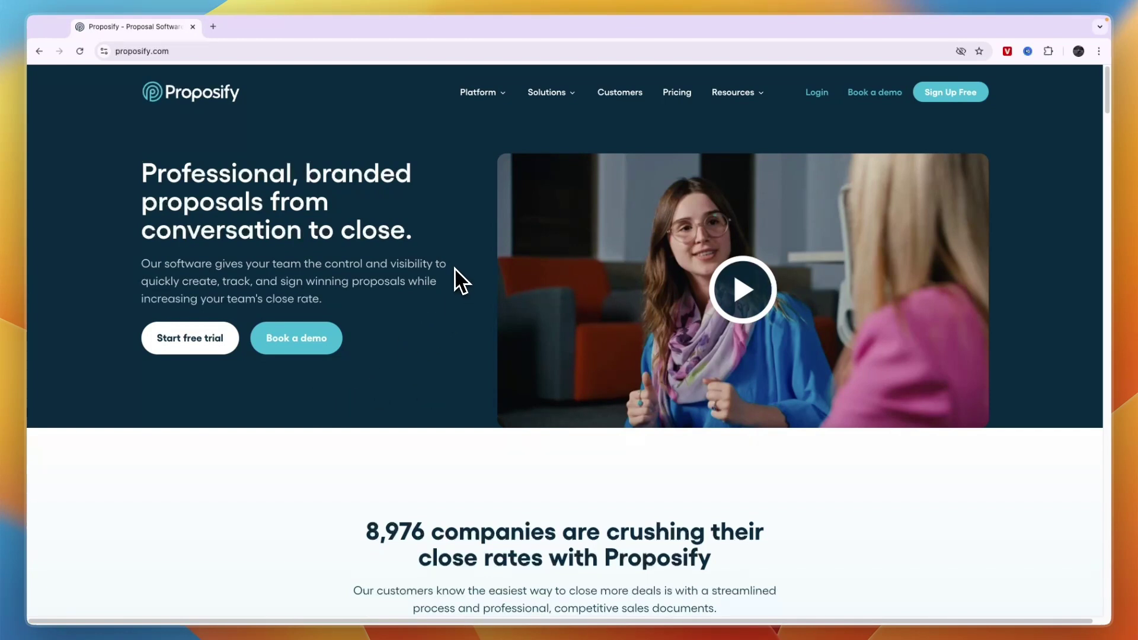
Step: Open Proposify's 14-day free-trial registration page from the homepage's Start free trial button
click(204, 342)
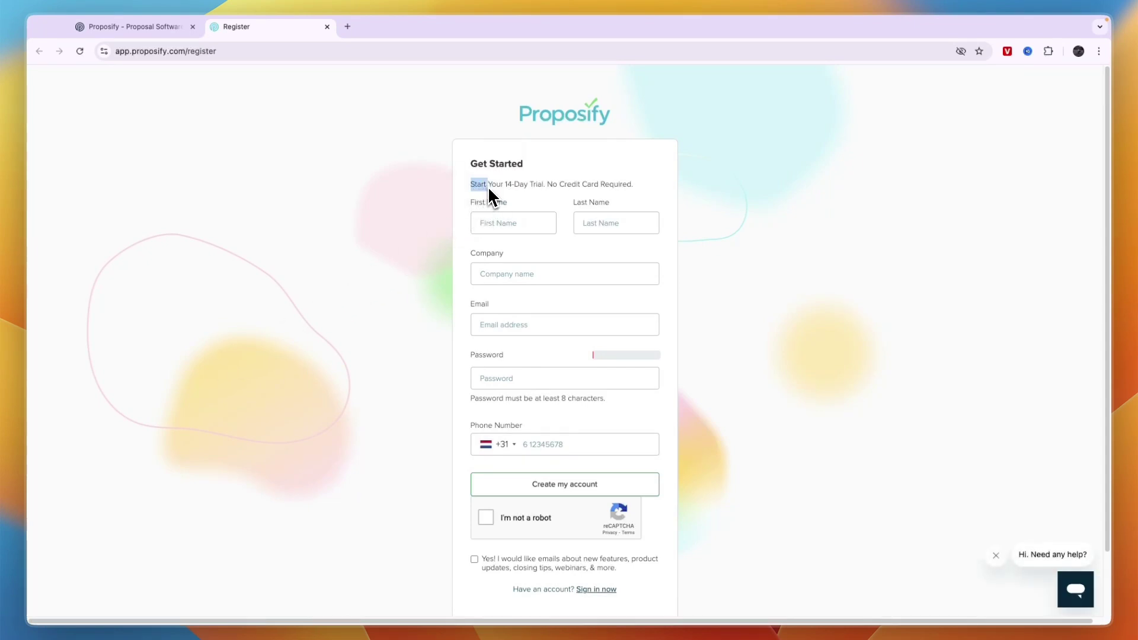
Step: Select Sales Manager as the role in the onboarding questionnaire
drag(489, 187, 633, 181)
click(545, 188)
click(633, 180)
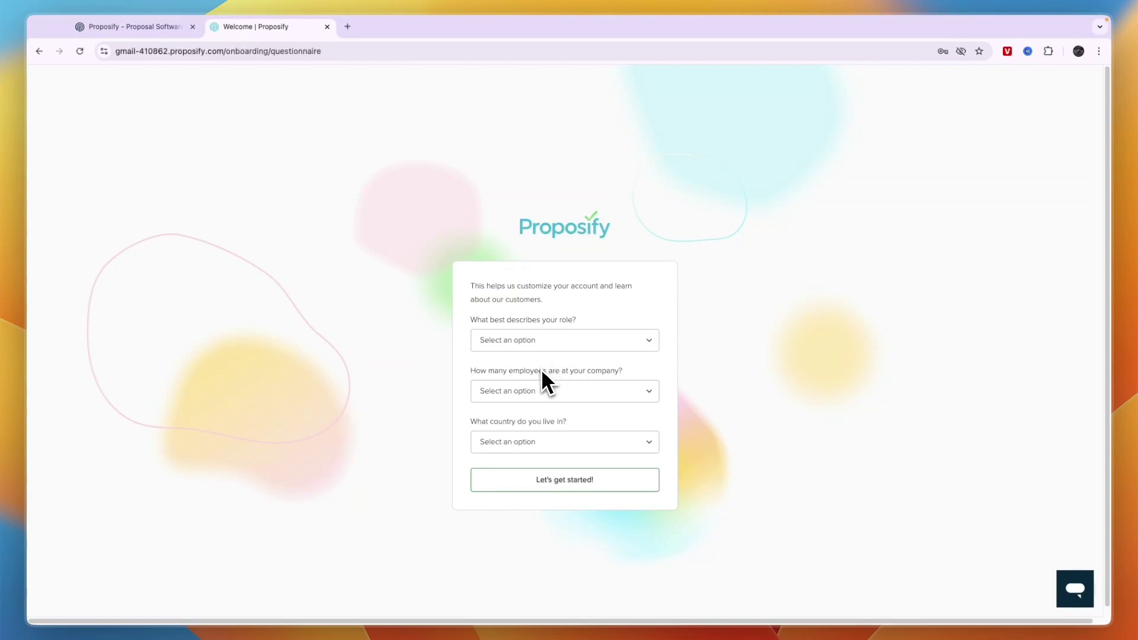
scroll(542, 368, down, 1)
click(533, 332)
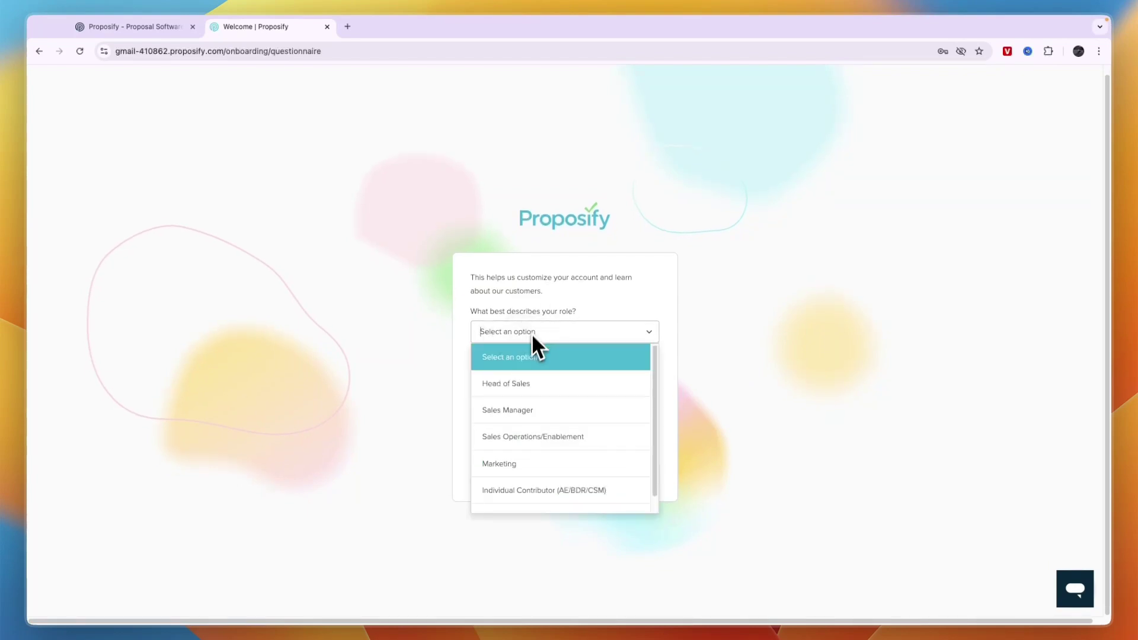
scroll(535, 421, down, 1)
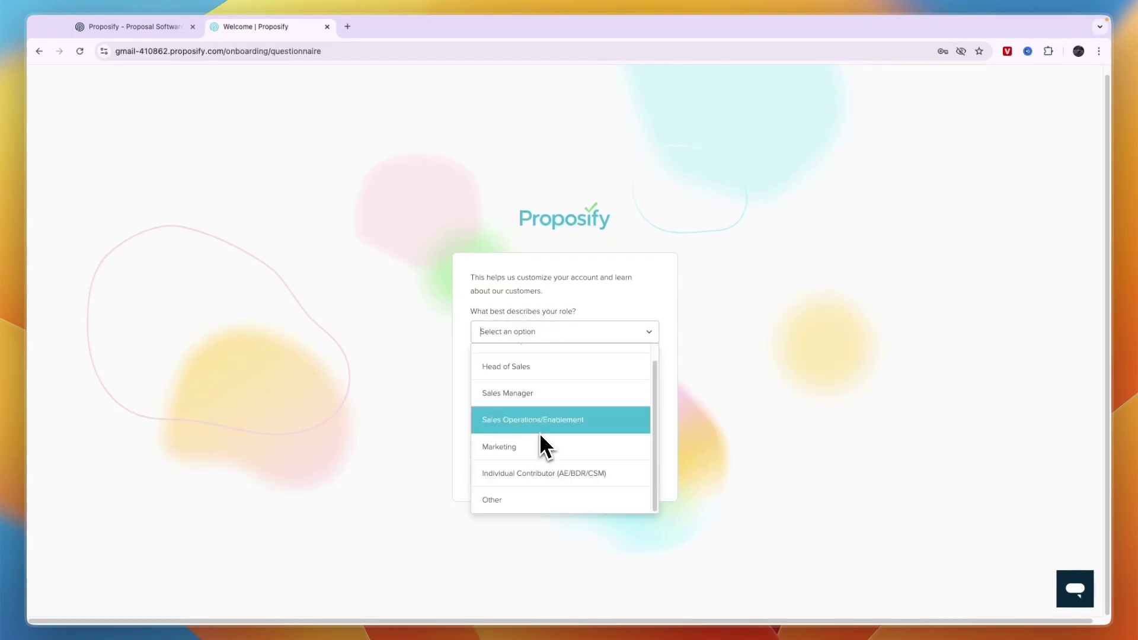
click(523, 399)
Step: Set the company size to 11-50 and the country to United States, then submit
drag(475, 381, 609, 369)
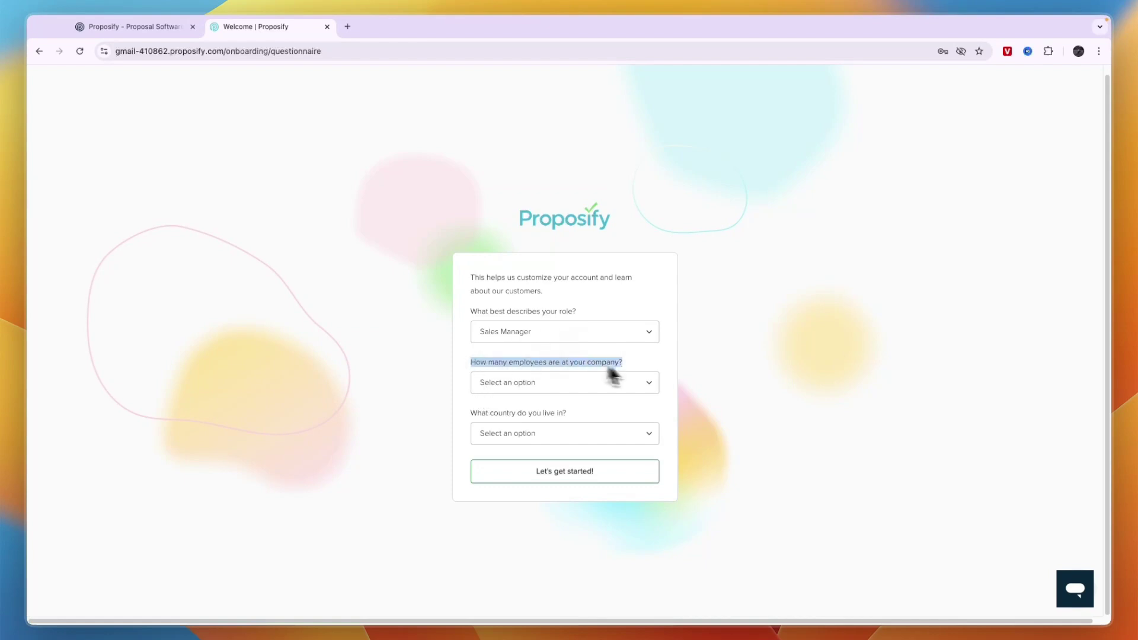
click(599, 381)
click(537, 459)
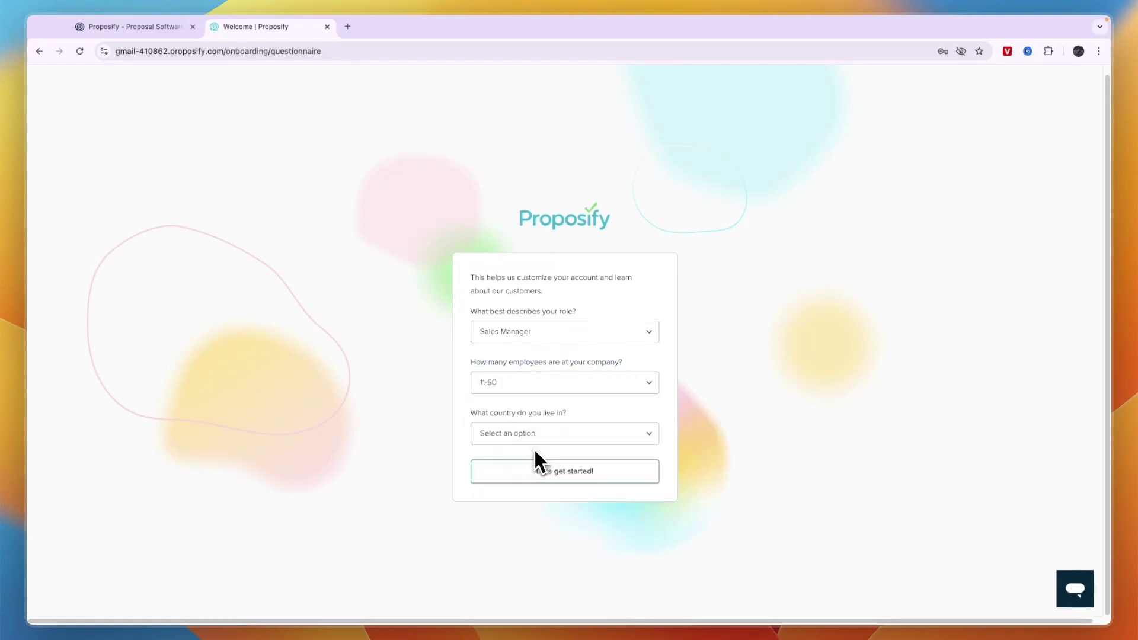
drag(472, 419, 574, 415)
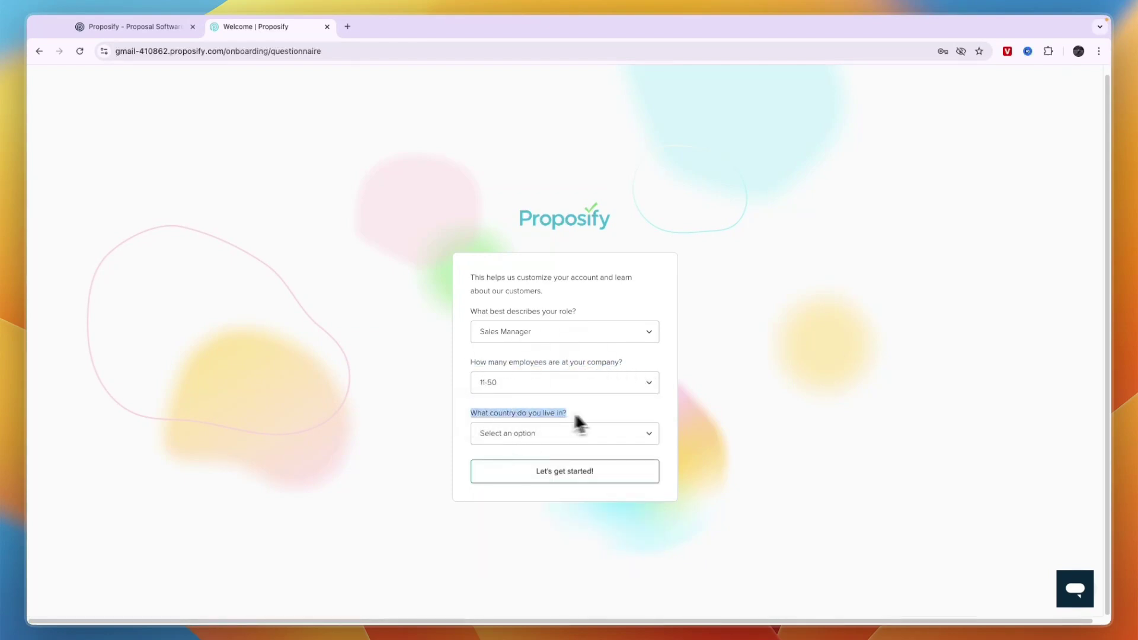
click(572, 433)
click(536, 487)
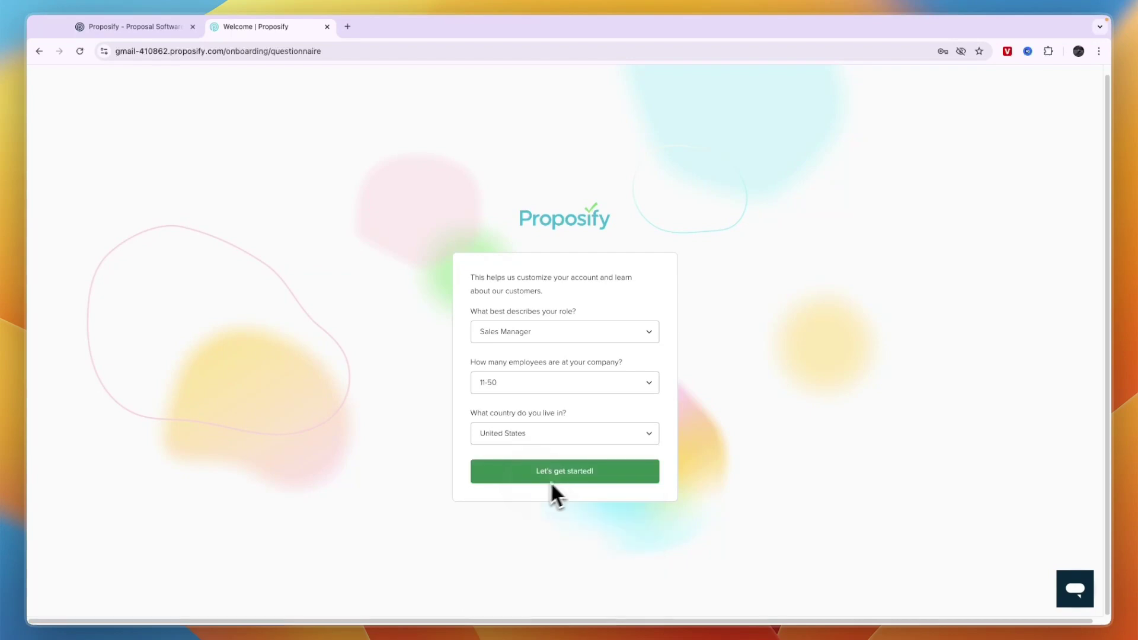
click(563, 475)
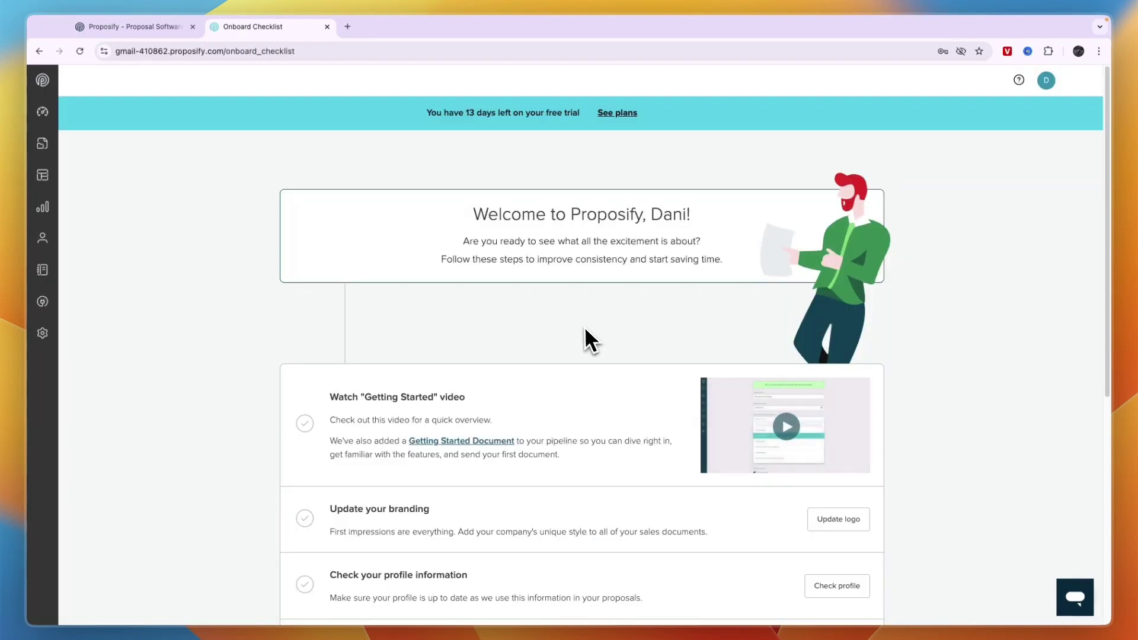
drag(471, 215, 663, 214)
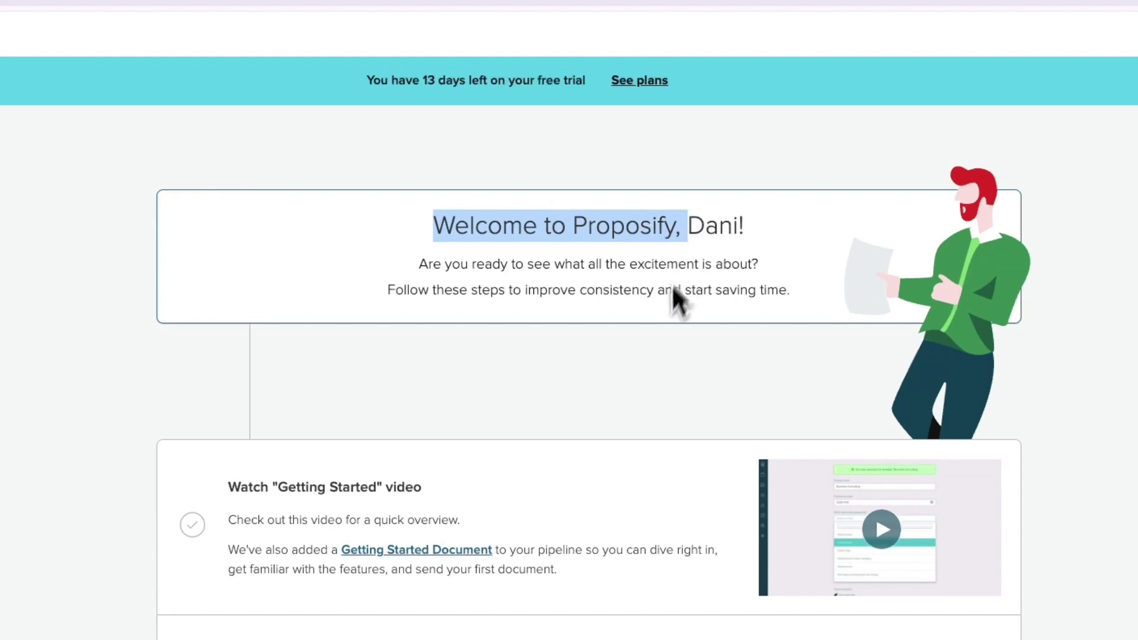
click(664, 332)
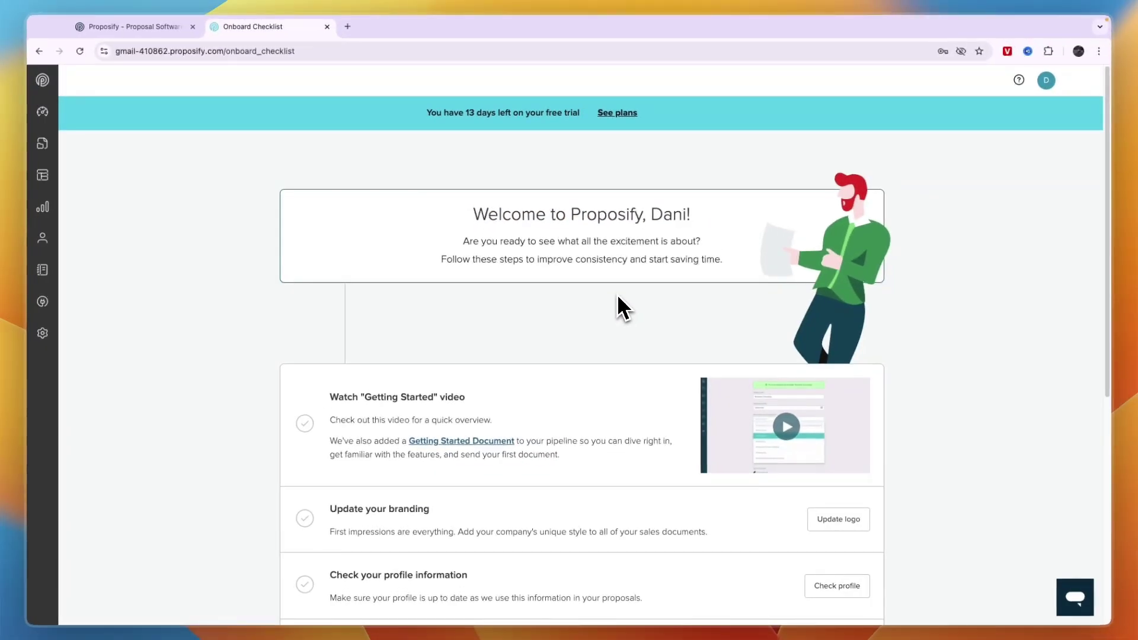
scroll(645, 356, down, 2)
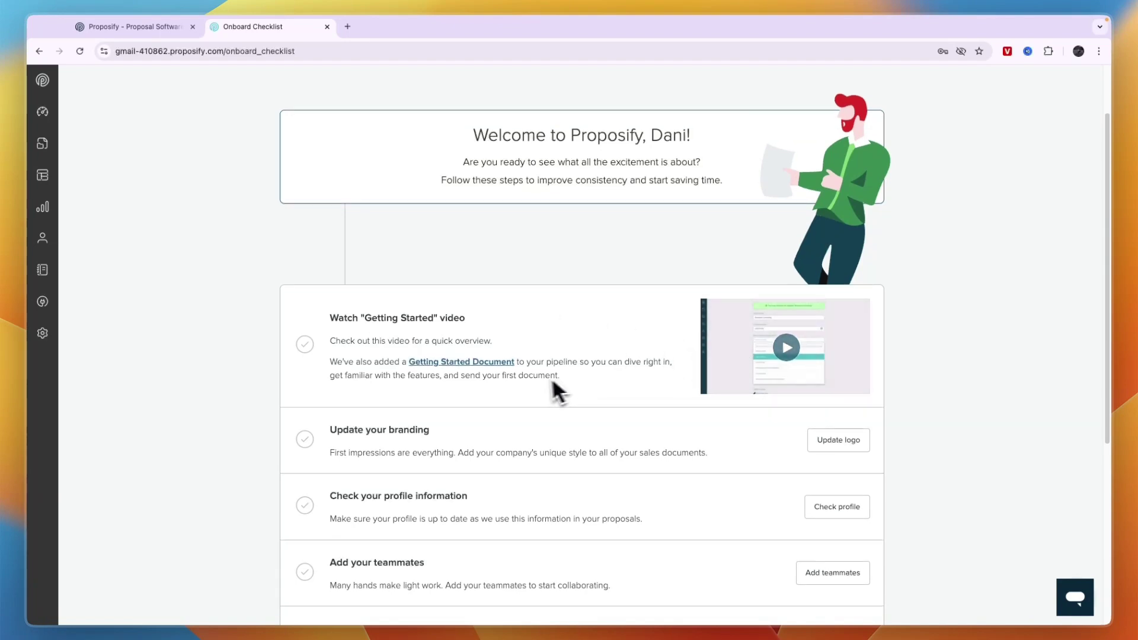
scroll(534, 380, down, 2)
scroll(504, 368, down, 3)
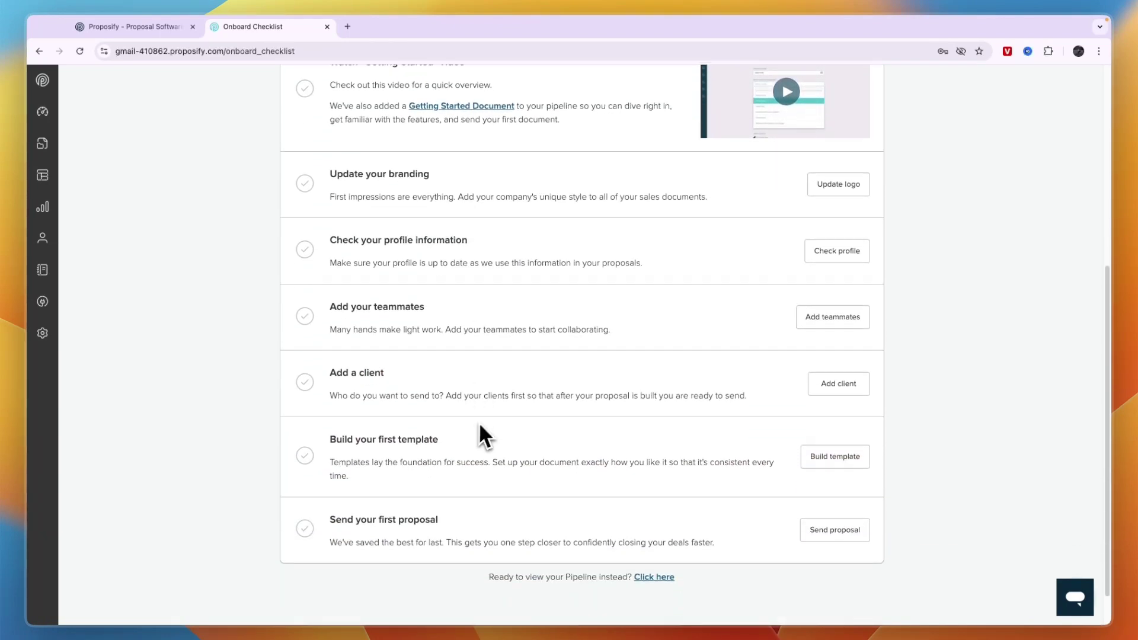
scroll(450, 439, up, 1)
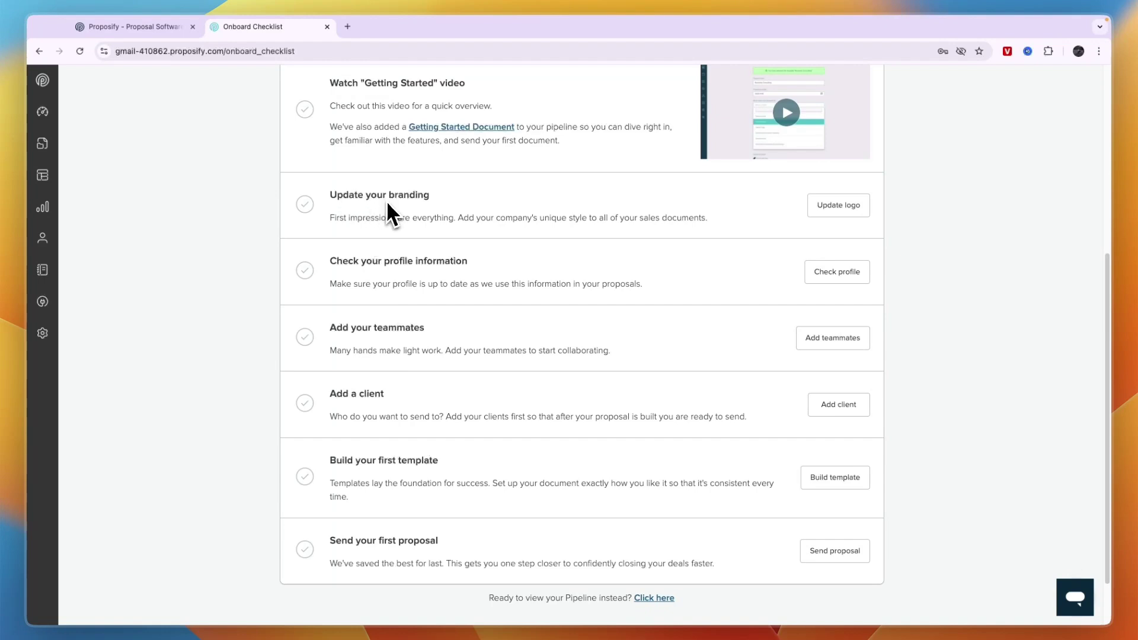
click(818, 207)
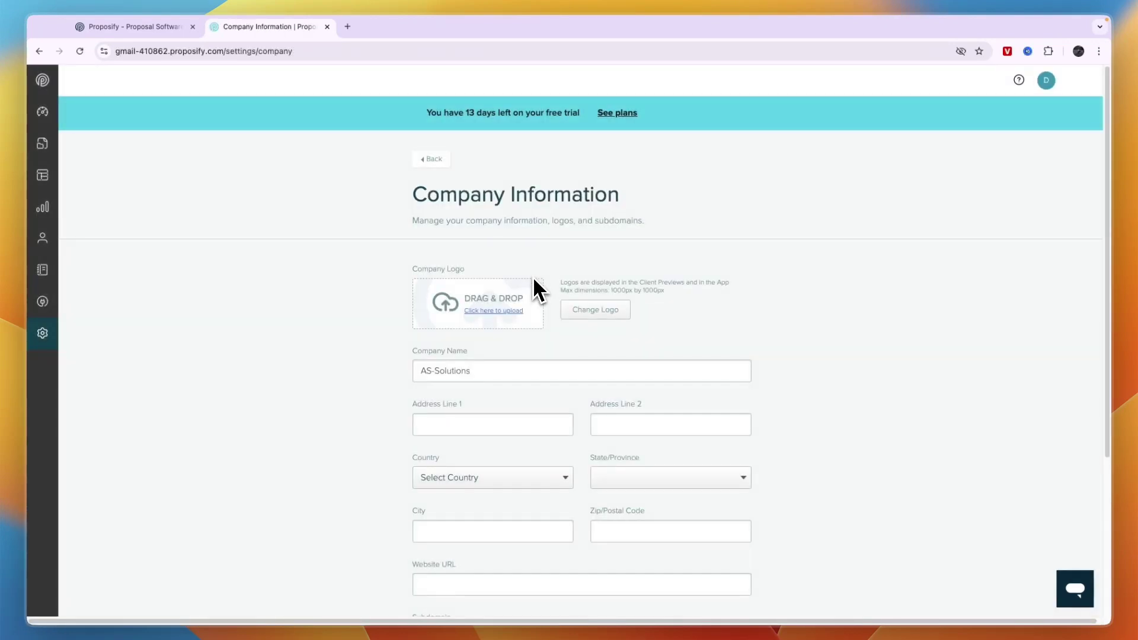
Step: Try uploading the purple stacked-layers image as the logo and dismiss the failed-upload message
click(485, 309)
click(482, 392)
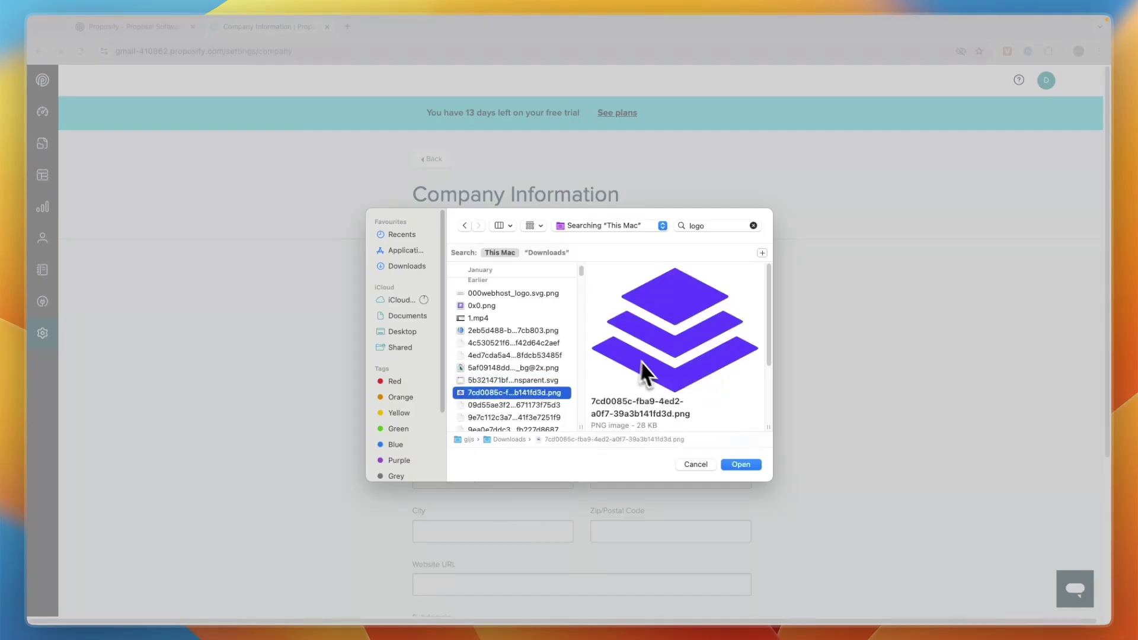
key(Return)
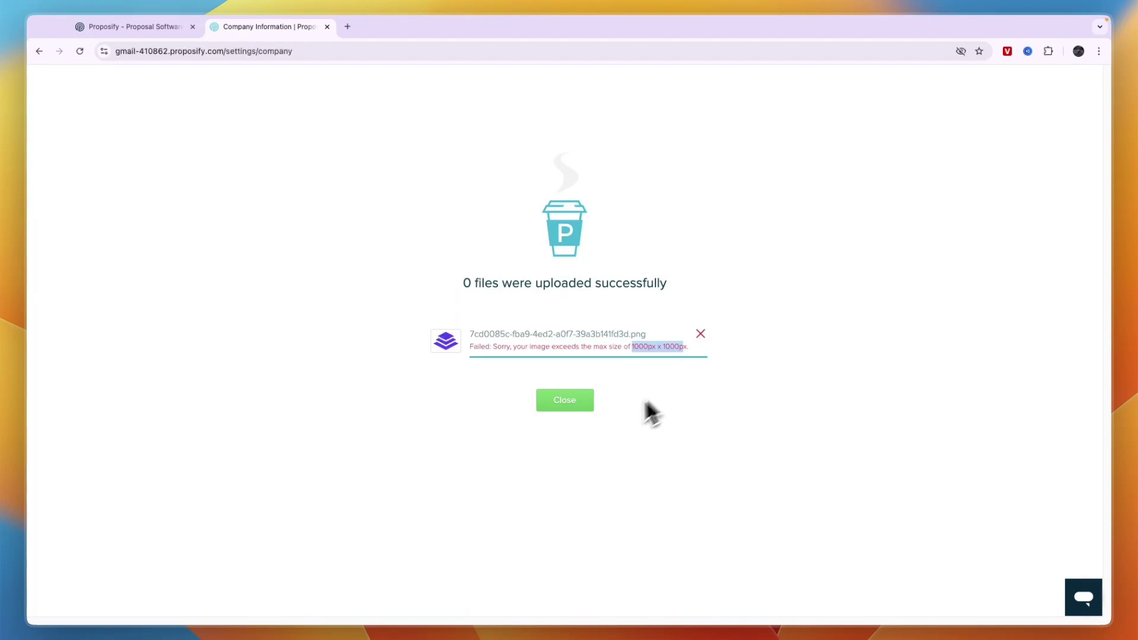
click(563, 403)
Step: Upload a smaller logo image instead and save the company information
drag(491, 298, 492, 310)
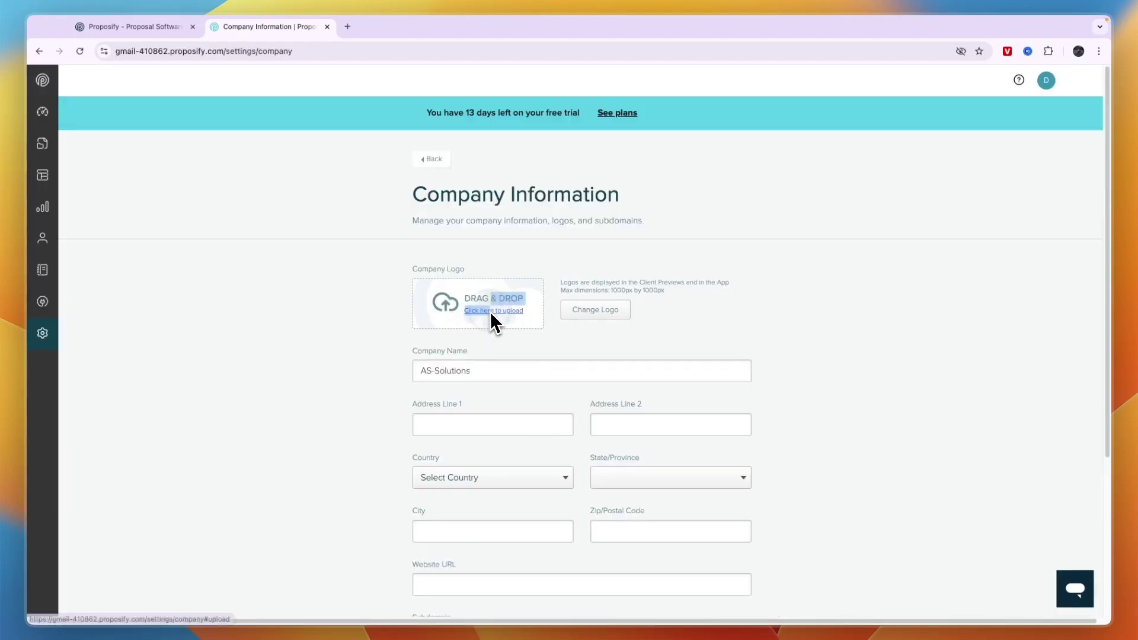
click(489, 311)
double_click(489, 311)
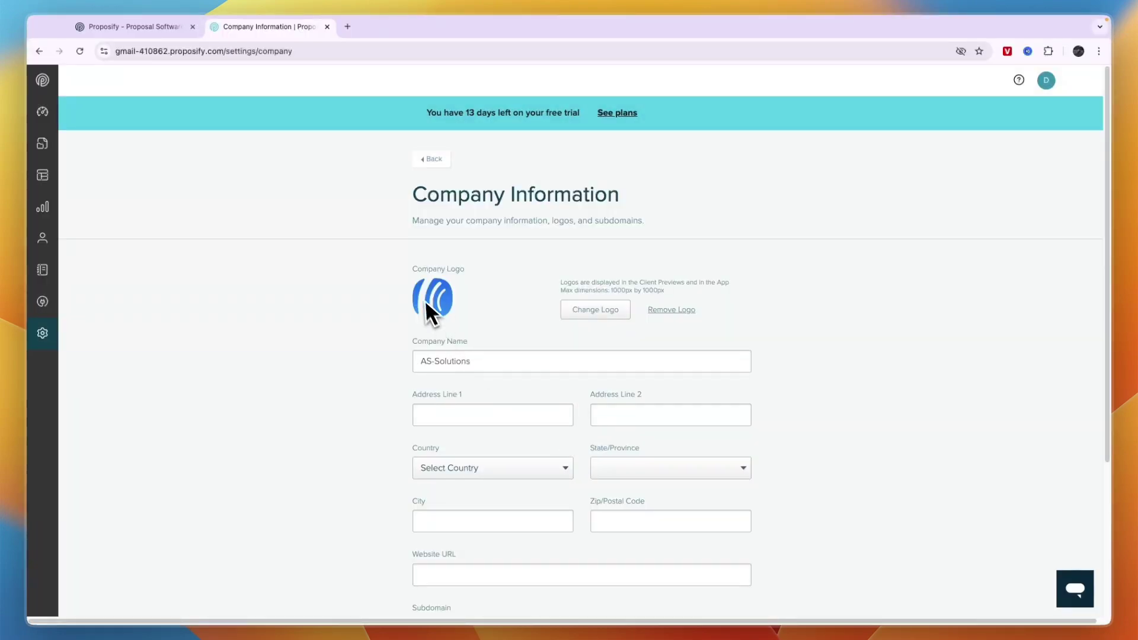
scroll(454, 303, down, 5)
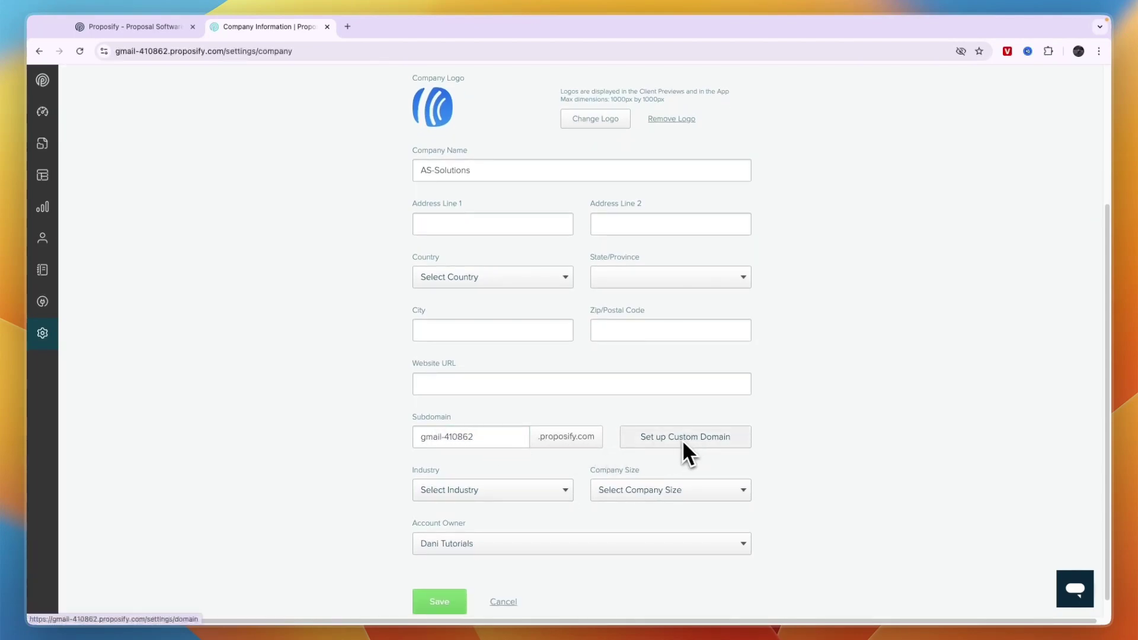
click(676, 456)
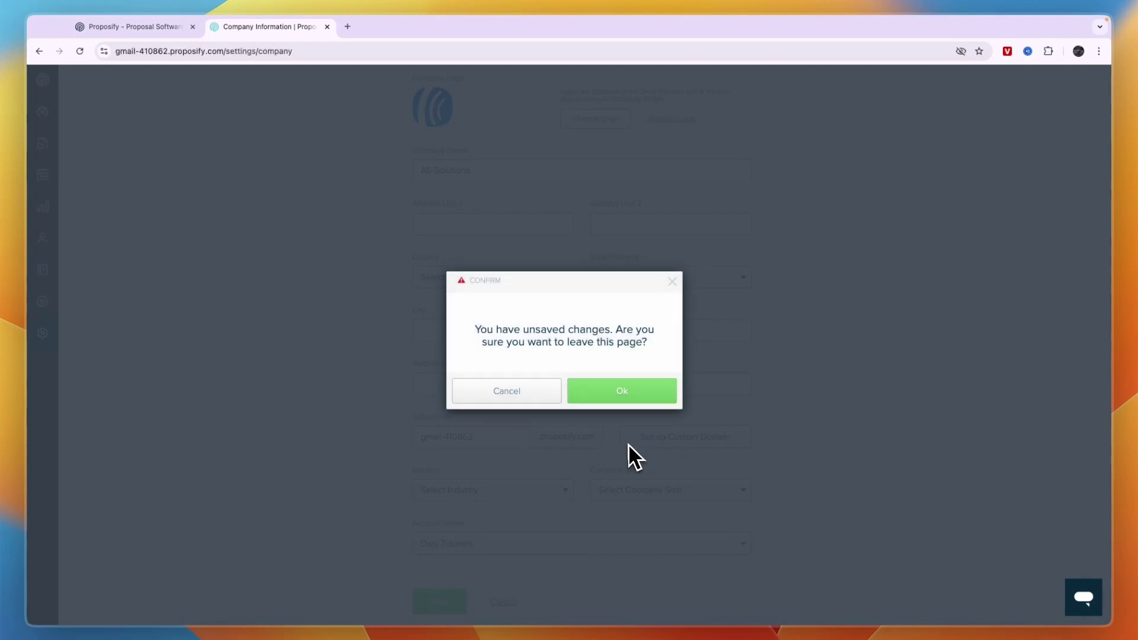
click(673, 282)
scroll(534, 463, down, 1)
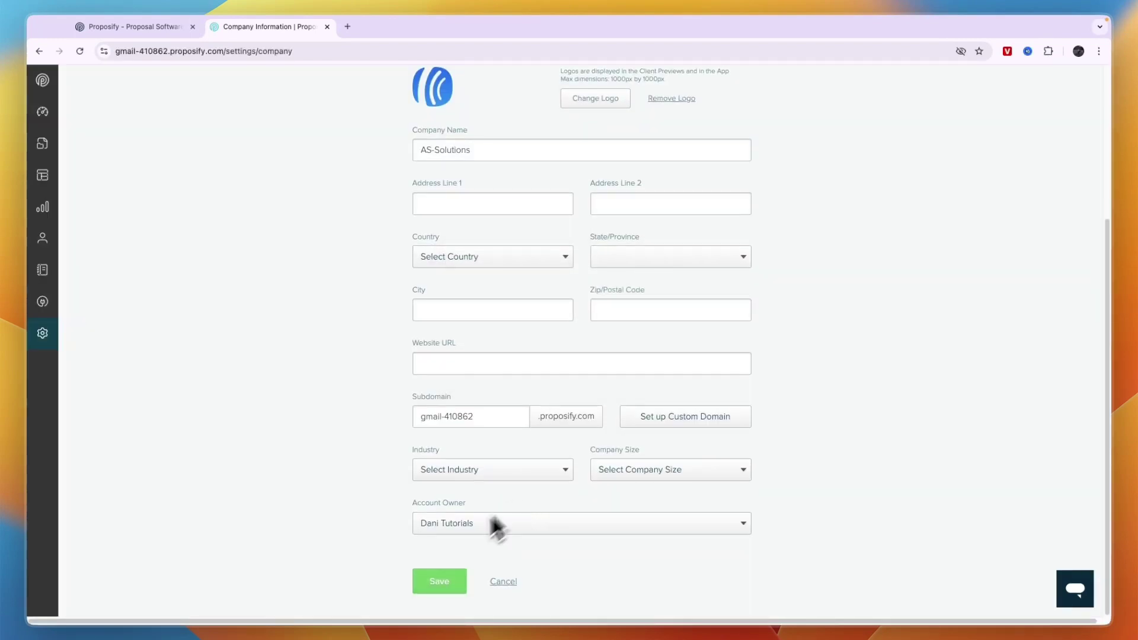
click(432, 580)
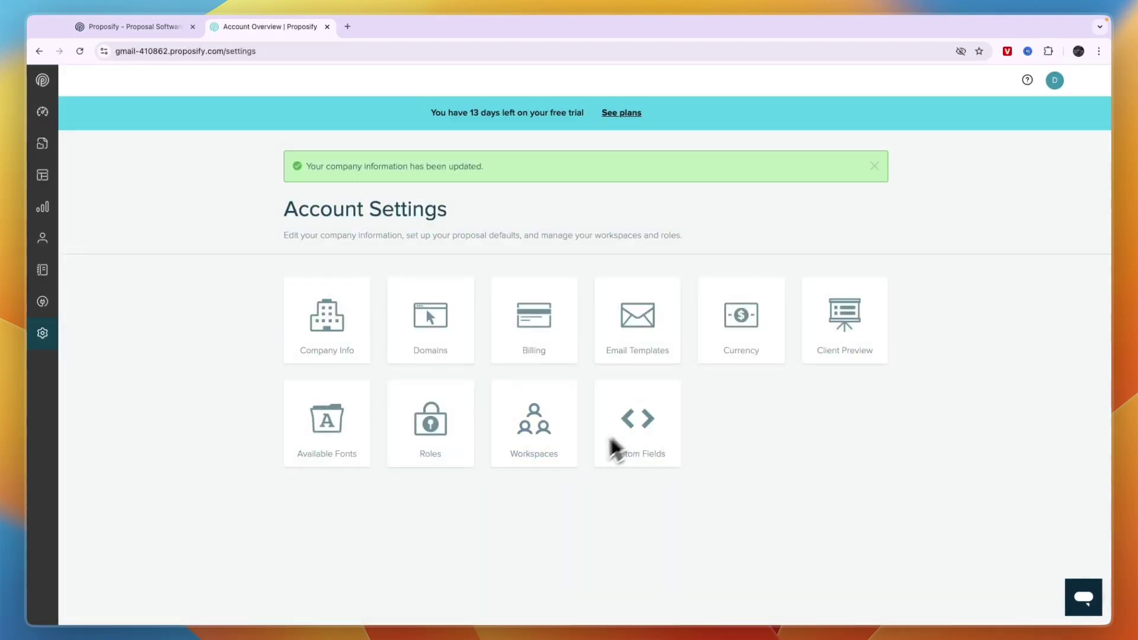
Step: From the dashboard, open the invite-teammate form, leave the role as Admin, and cancel
click(44, 112)
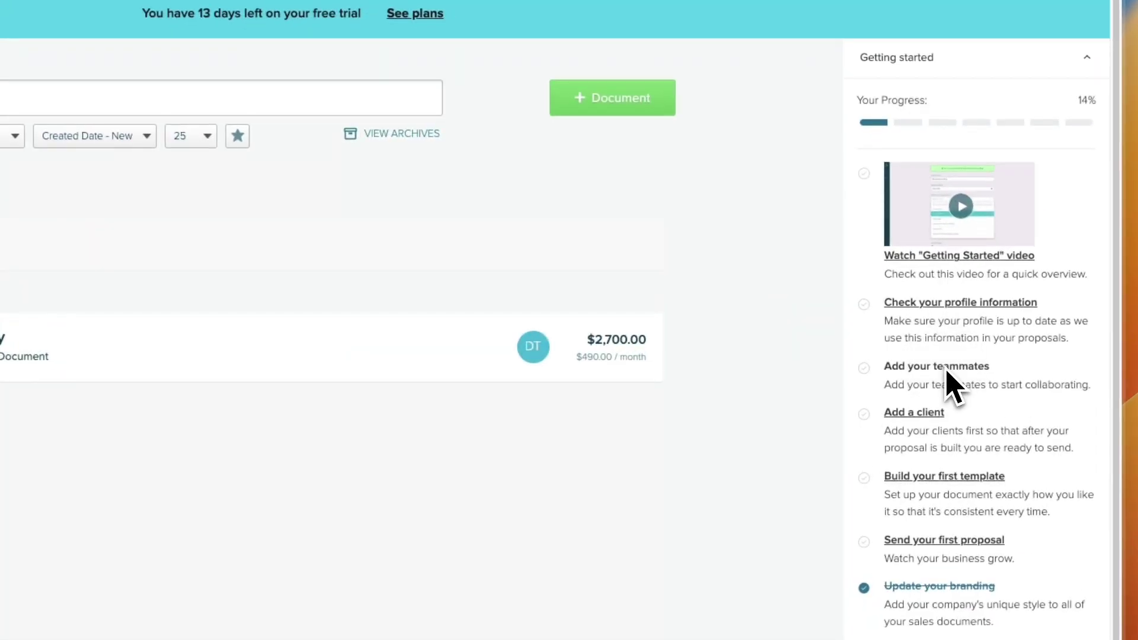
click(946, 374)
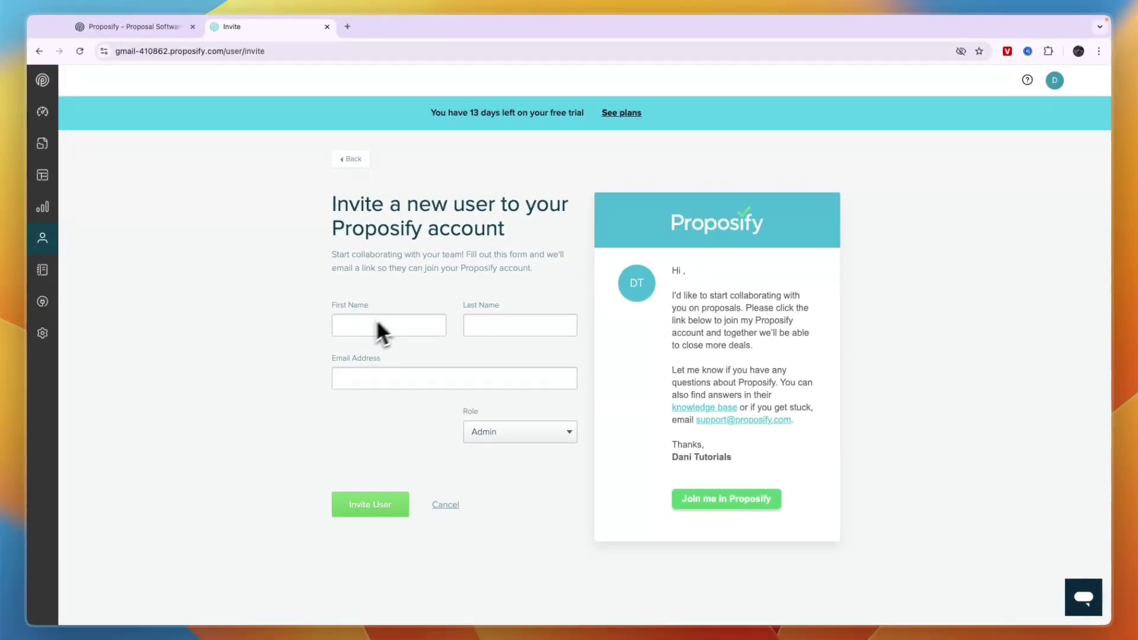
click(527, 432)
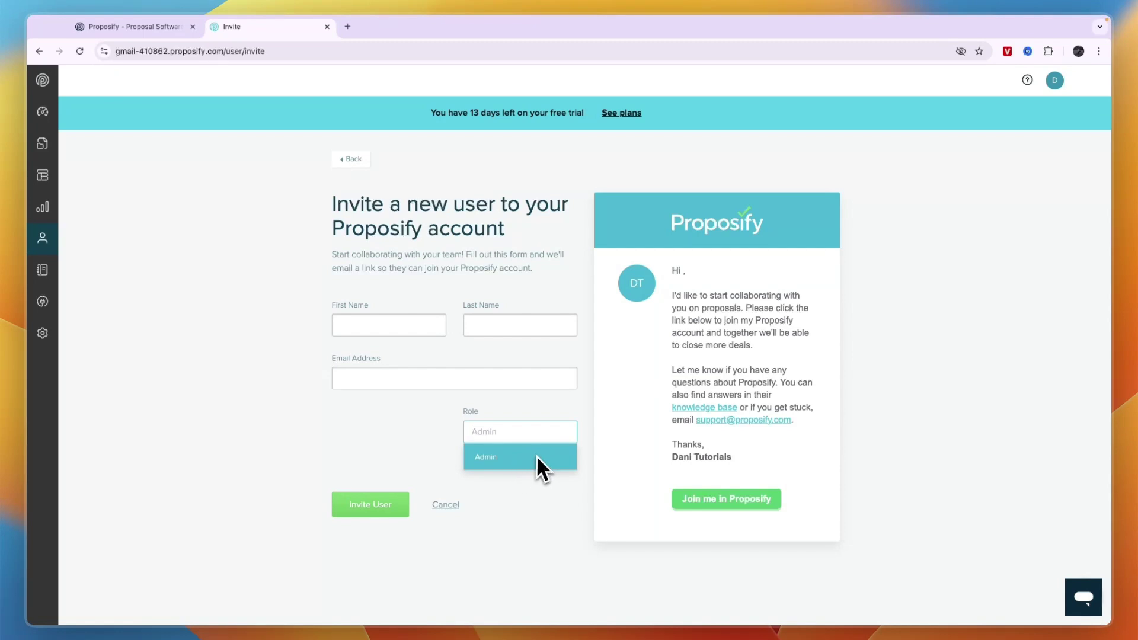
click(345, 415)
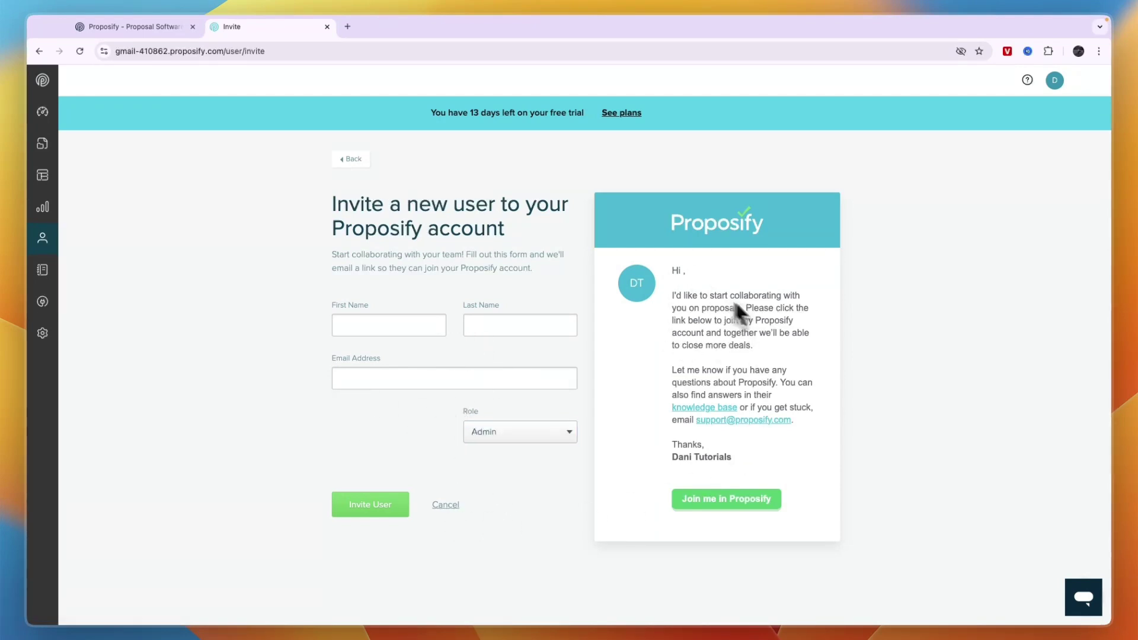
click(444, 506)
click(42, 112)
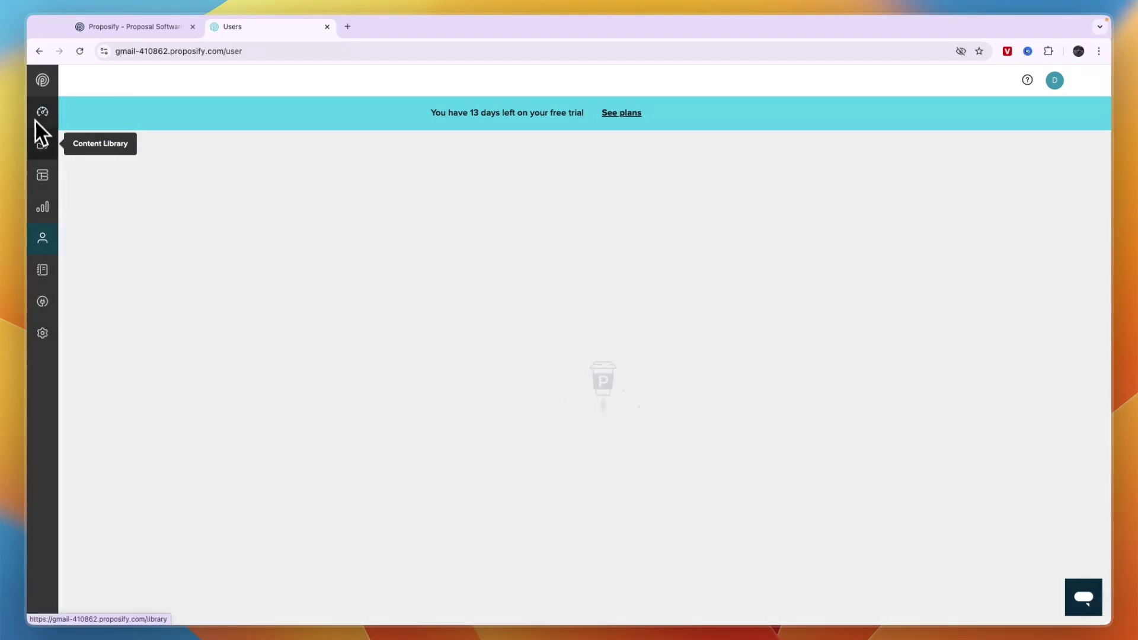
Step: Create a new client company named '1'
scroll(894, 460, down, 1)
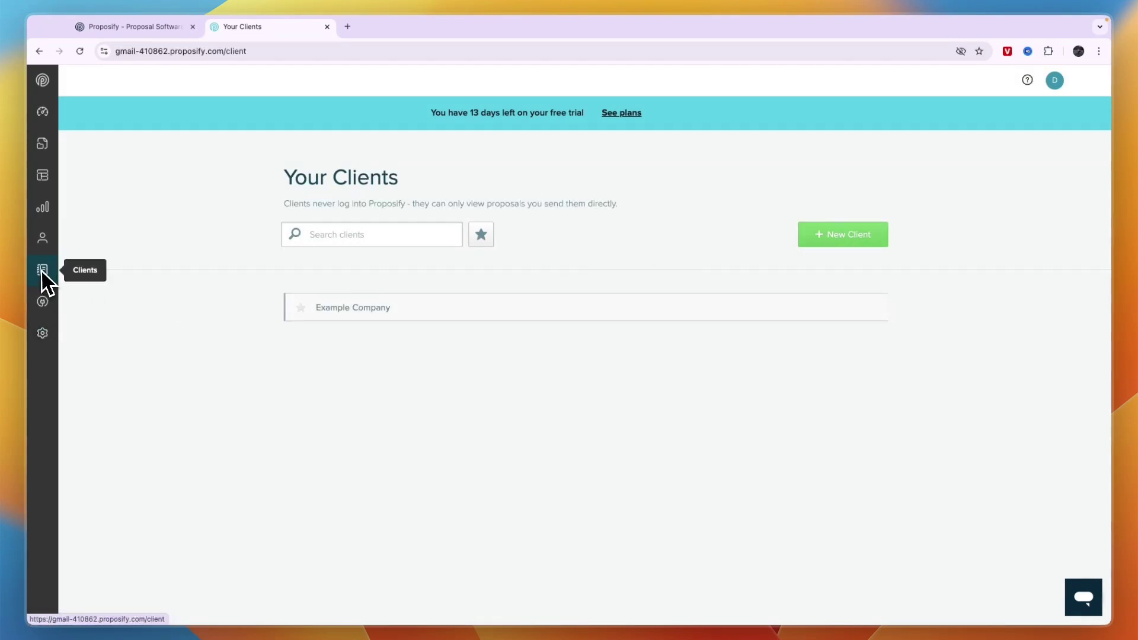
click(849, 233)
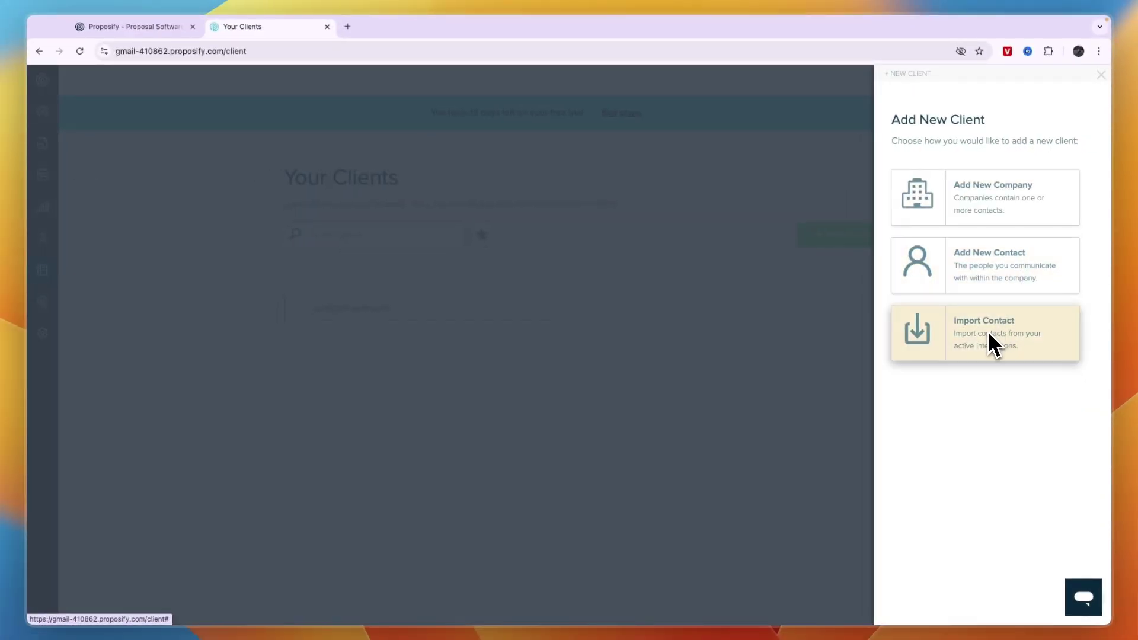
click(1001, 209)
scroll(928, 398, down, 1)
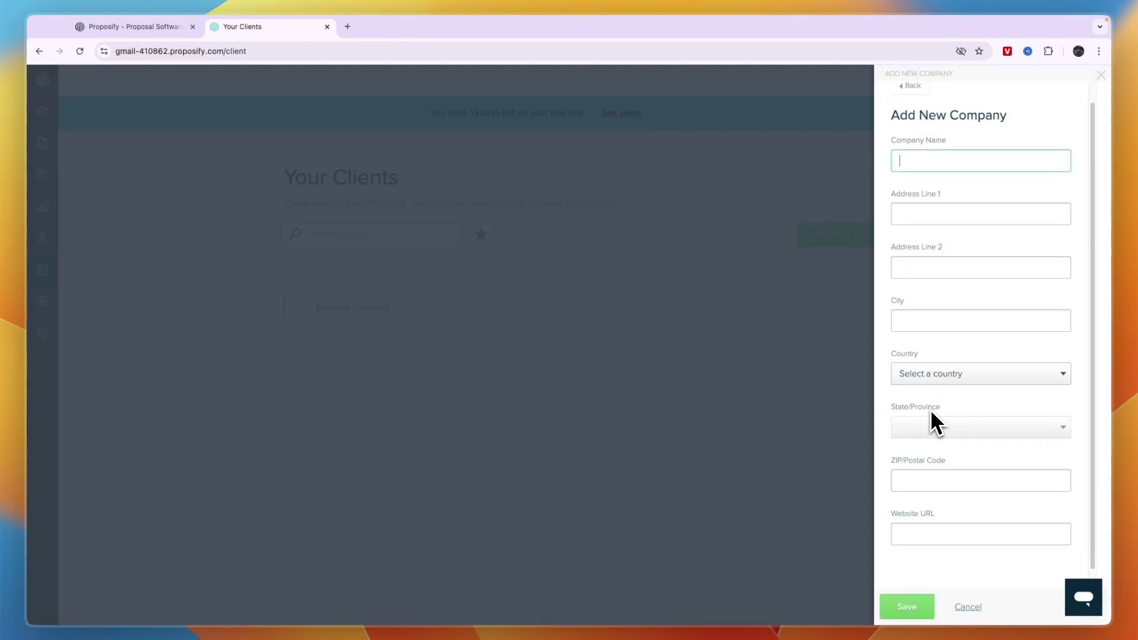
scroll(924, 422, up, 1)
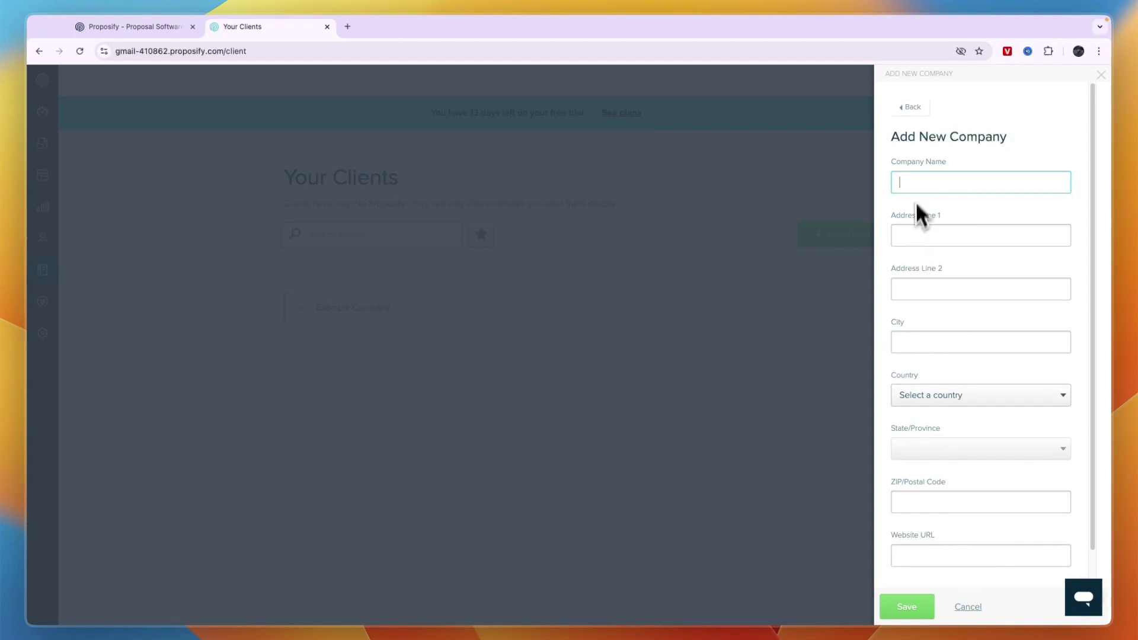
text(1)
click(901, 607)
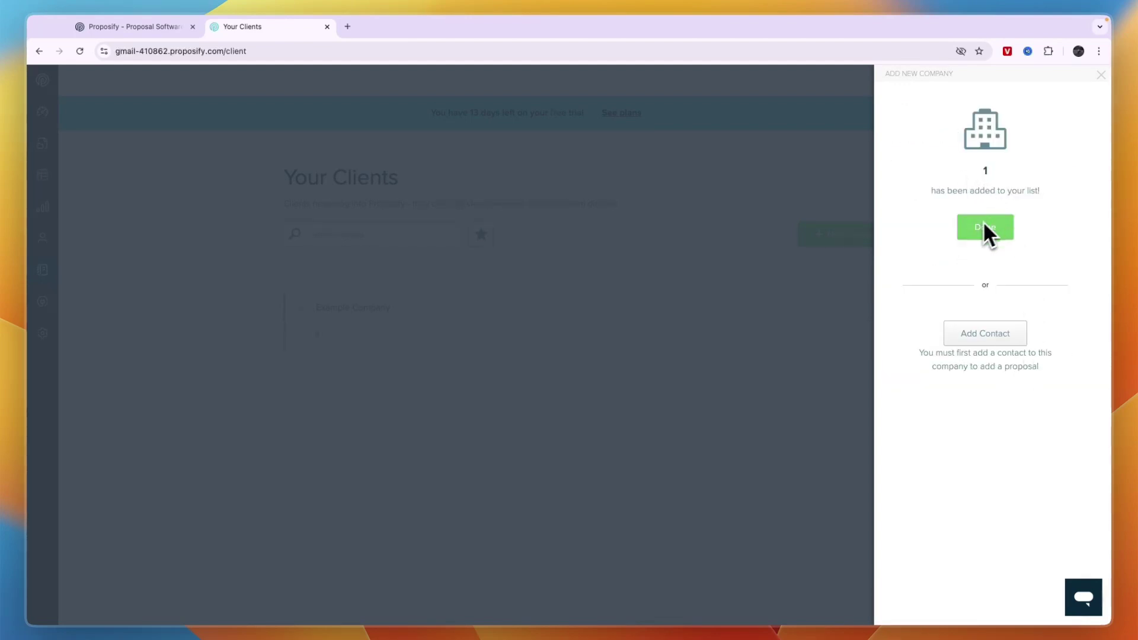
Step: Add and save a contact person for company 1, then close the confirmation
click(977, 335)
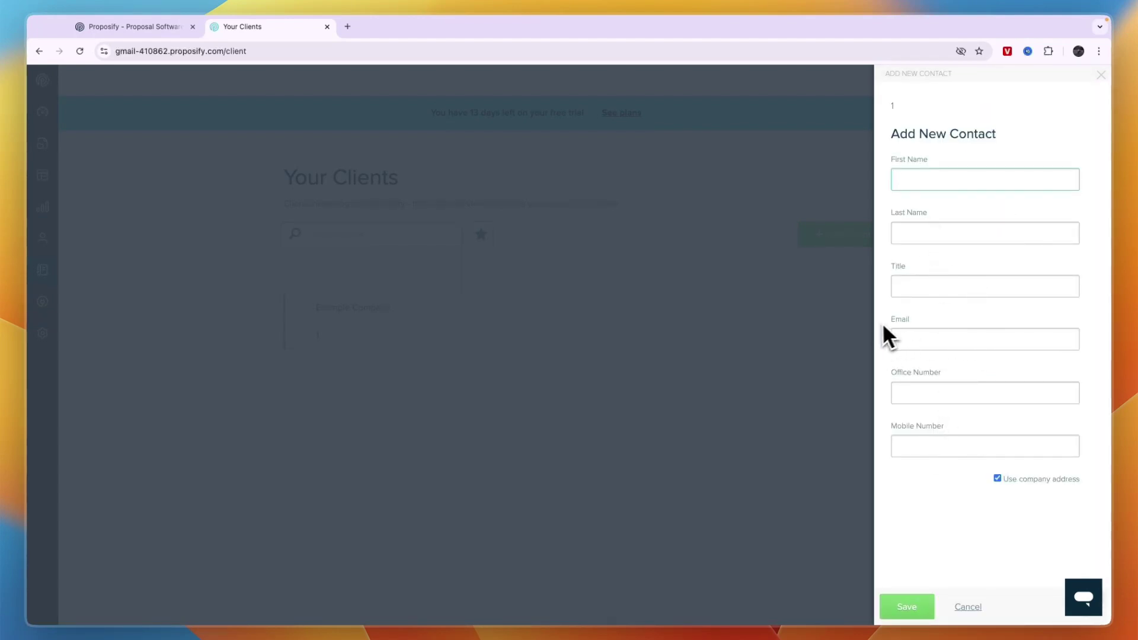
drag(897, 325, 937, 328)
click(901, 600)
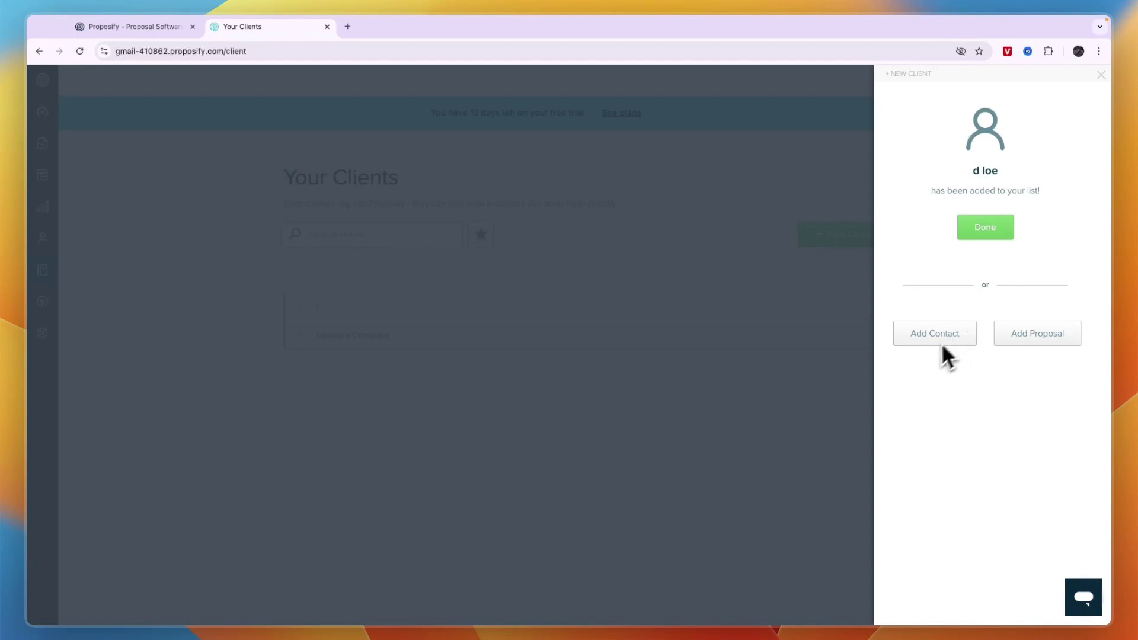
click(990, 227)
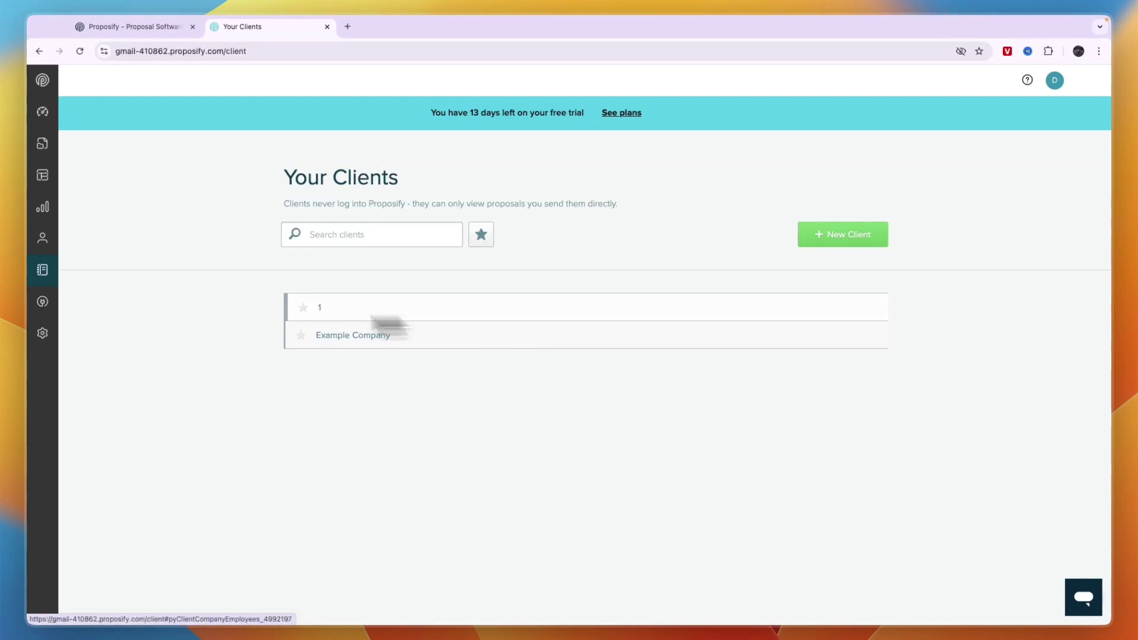
click(43, 111)
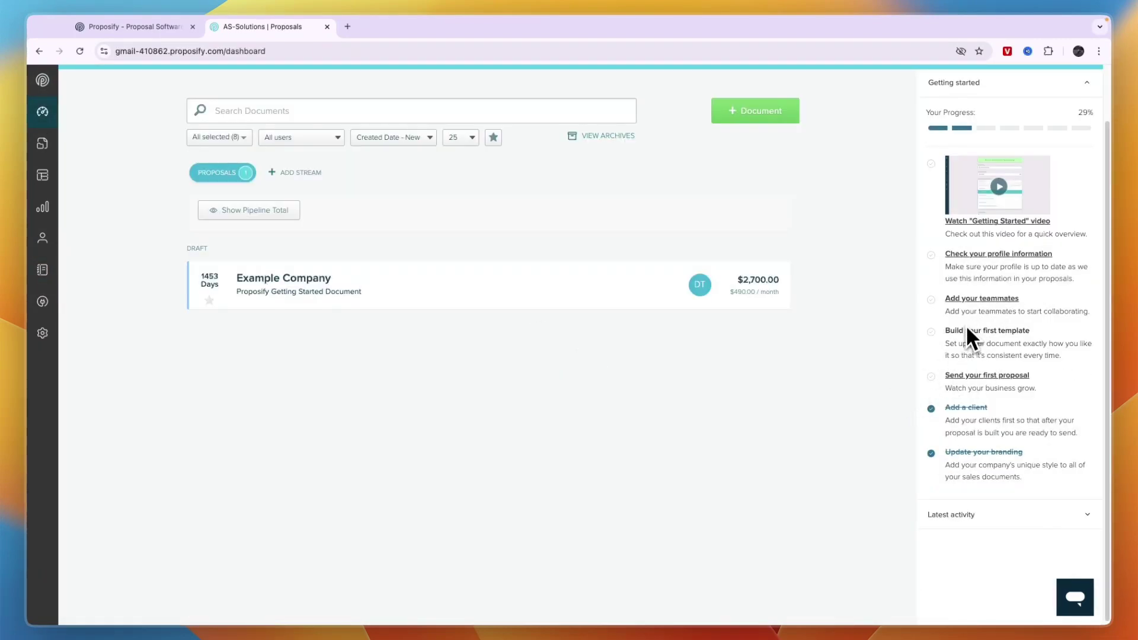
Step: Build a template from the starter design, keeping the suggested blue brand colour
click(983, 331)
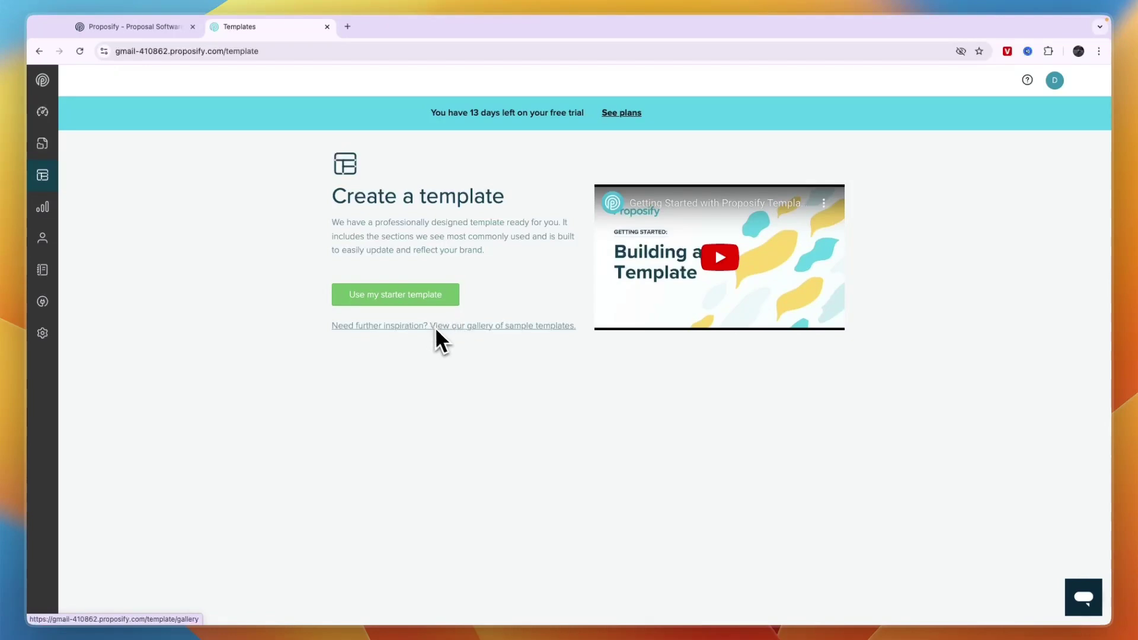
click(433, 302)
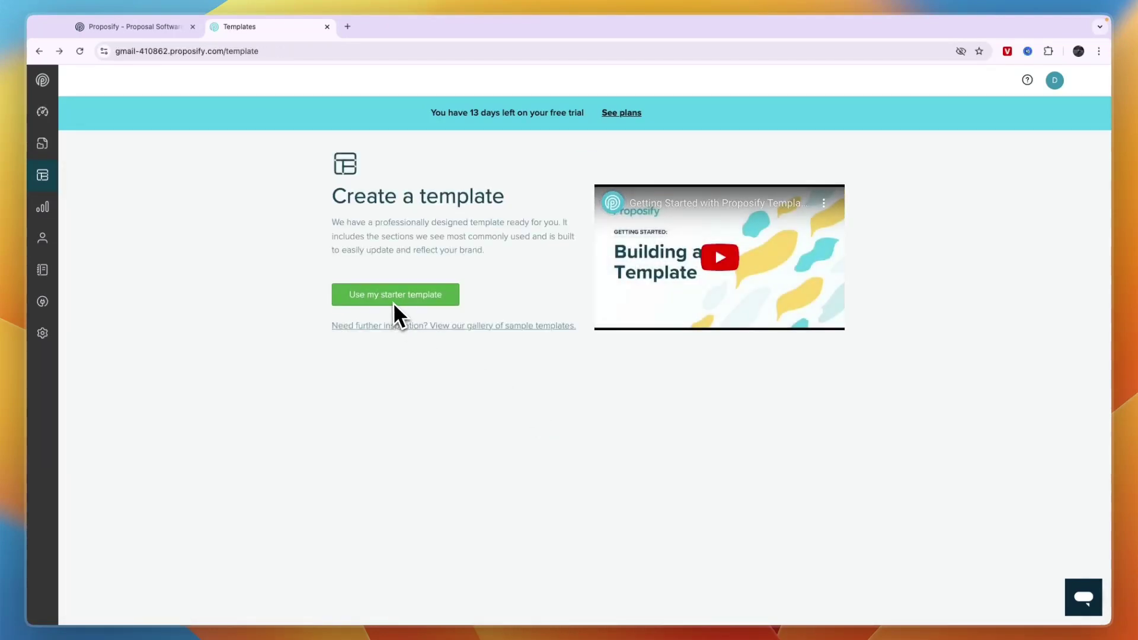
click(393, 302)
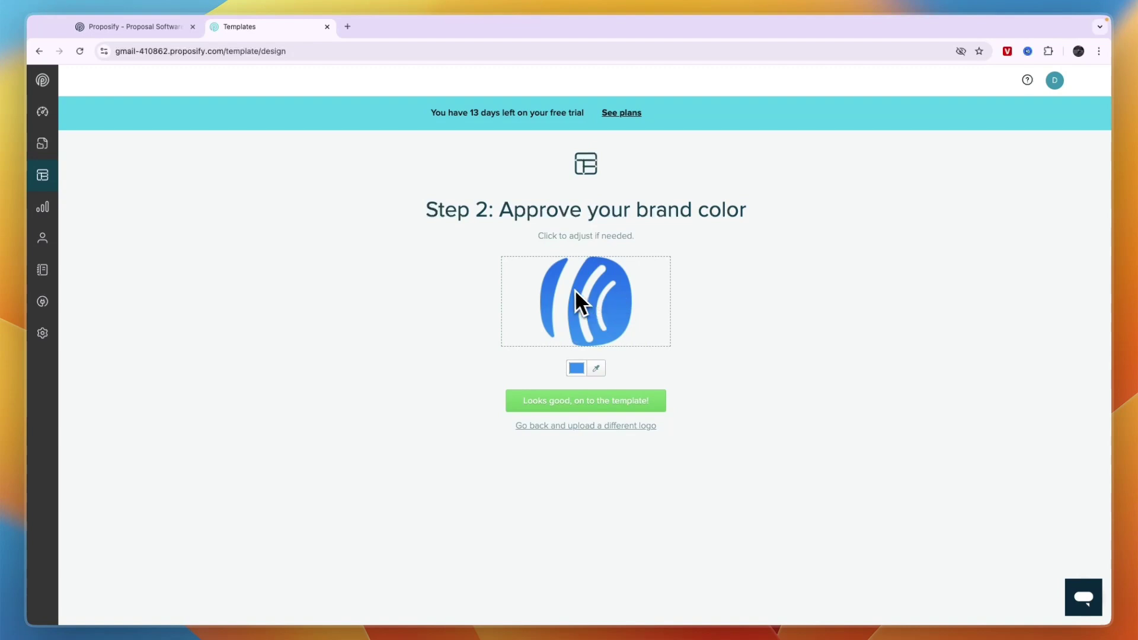
click(588, 373)
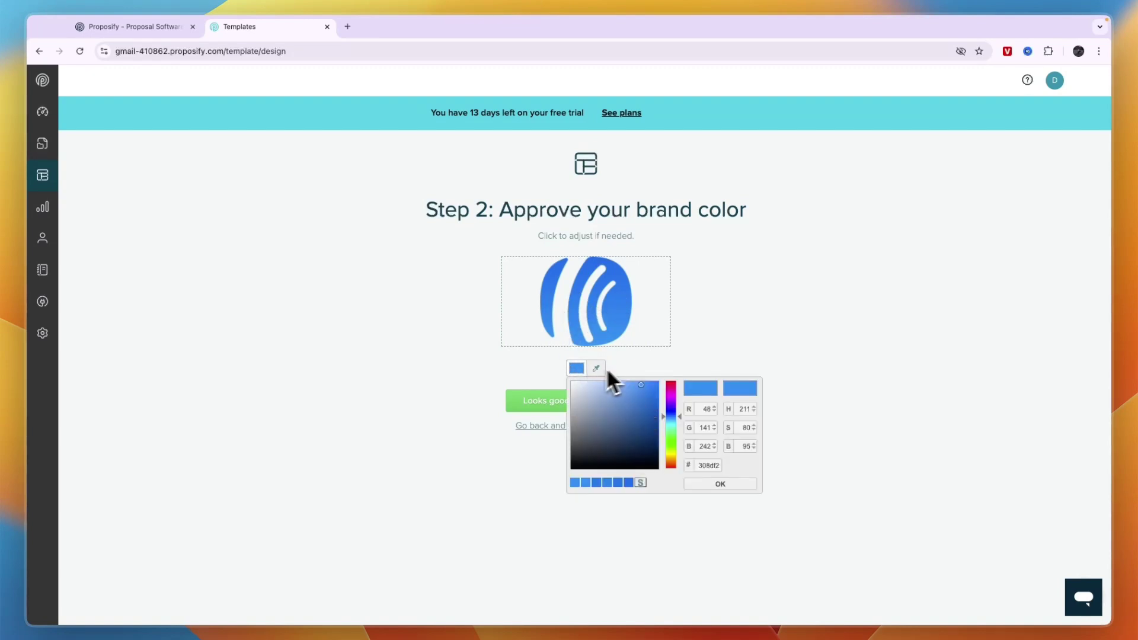
click(468, 379)
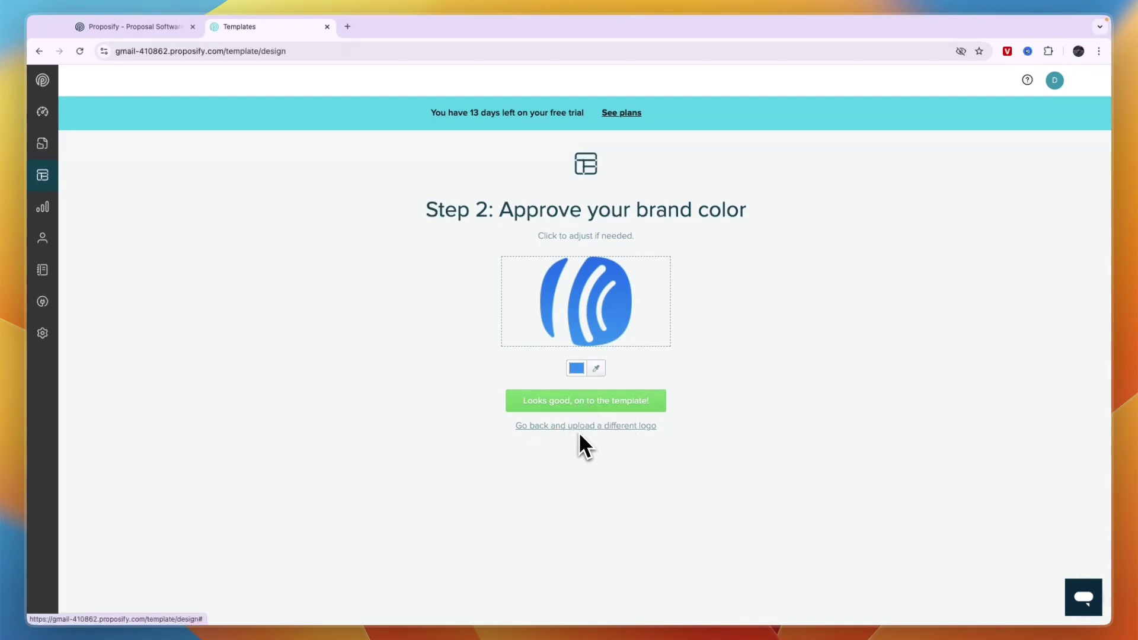
click(613, 407)
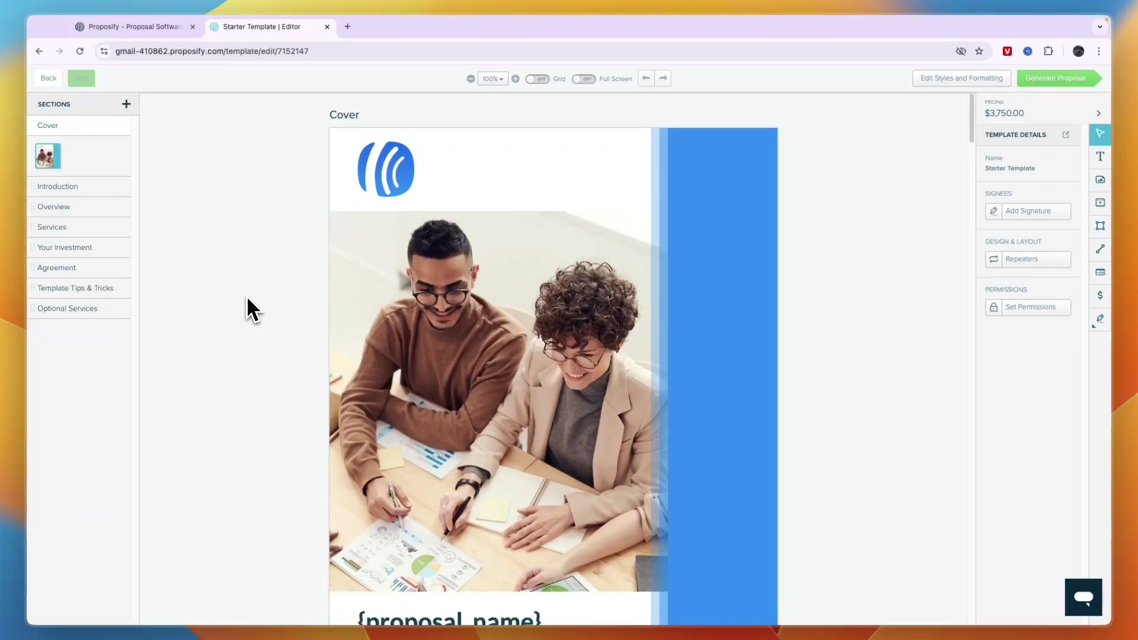
scroll(342, 385, down, 10)
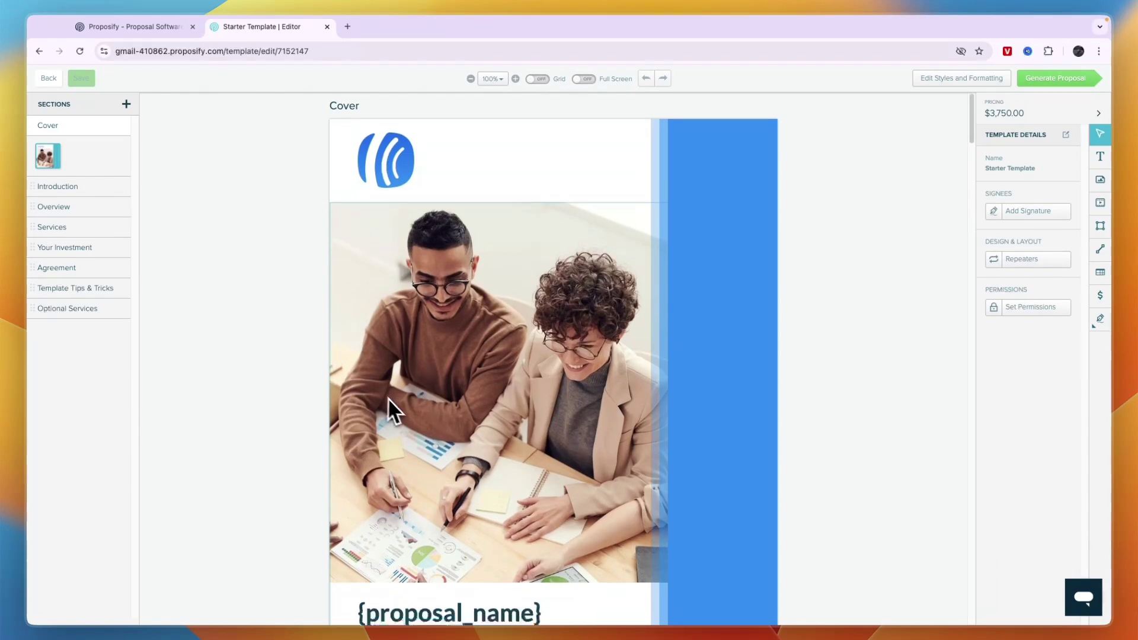
scroll(520, 385, down, 6)
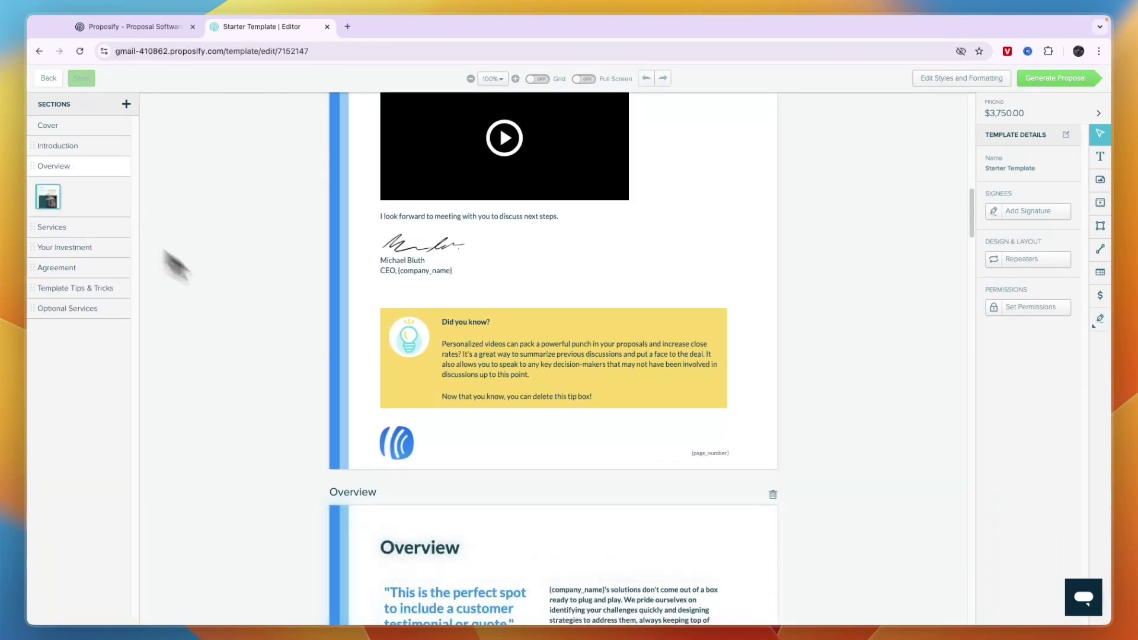
scroll(363, 363, down, 10)
scroll(486, 325, down, 7)
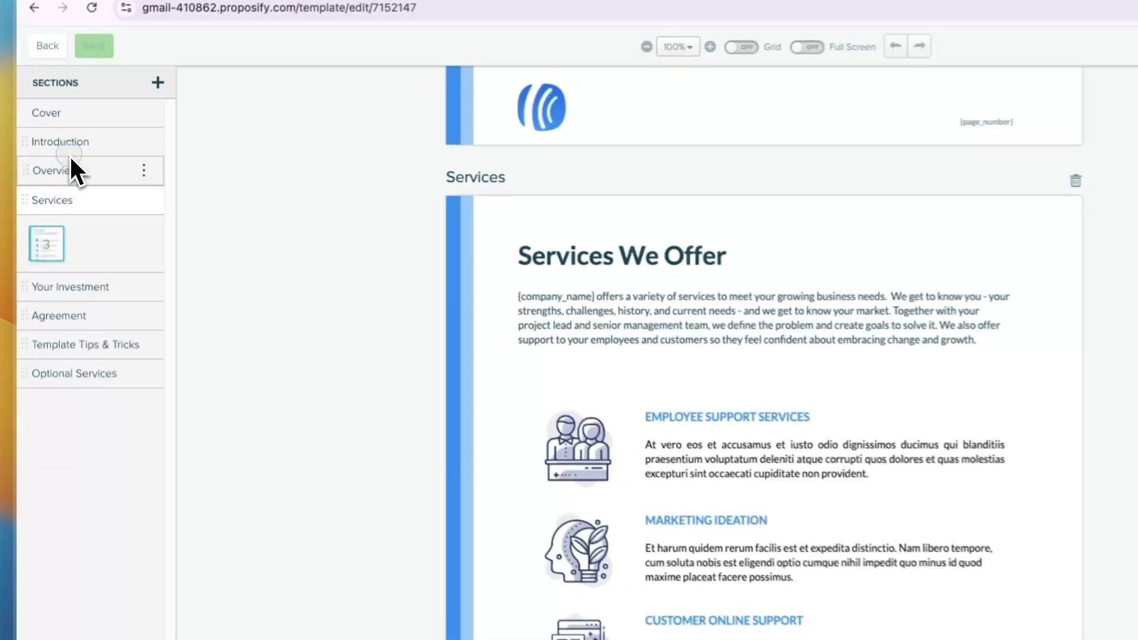
click(65, 165)
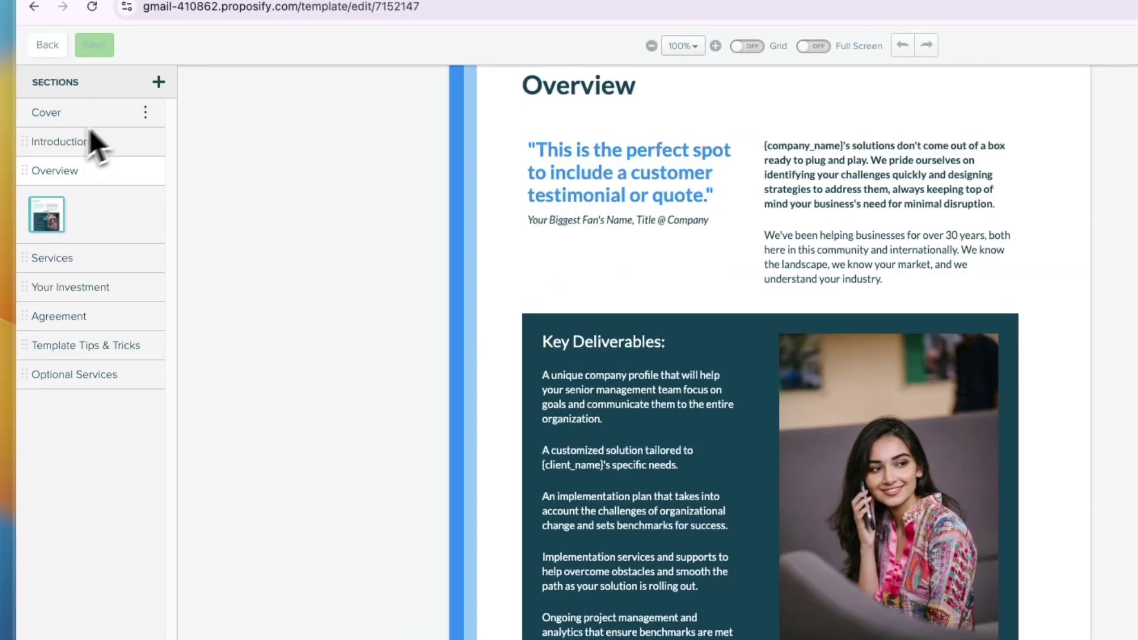
click(160, 85)
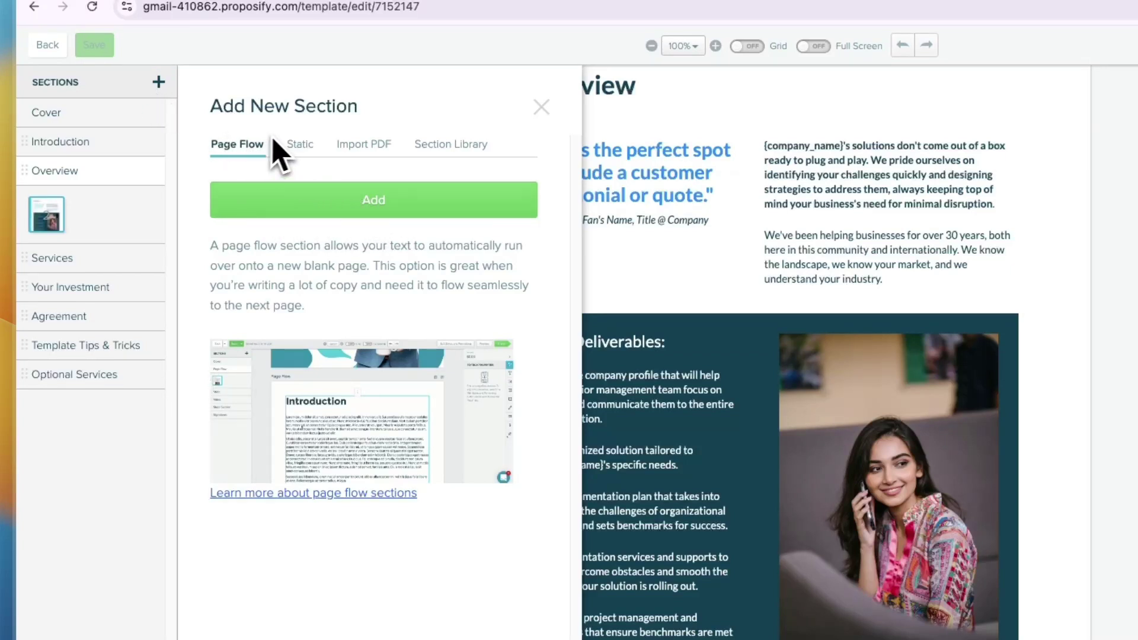
click(303, 147)
click(353, 149)
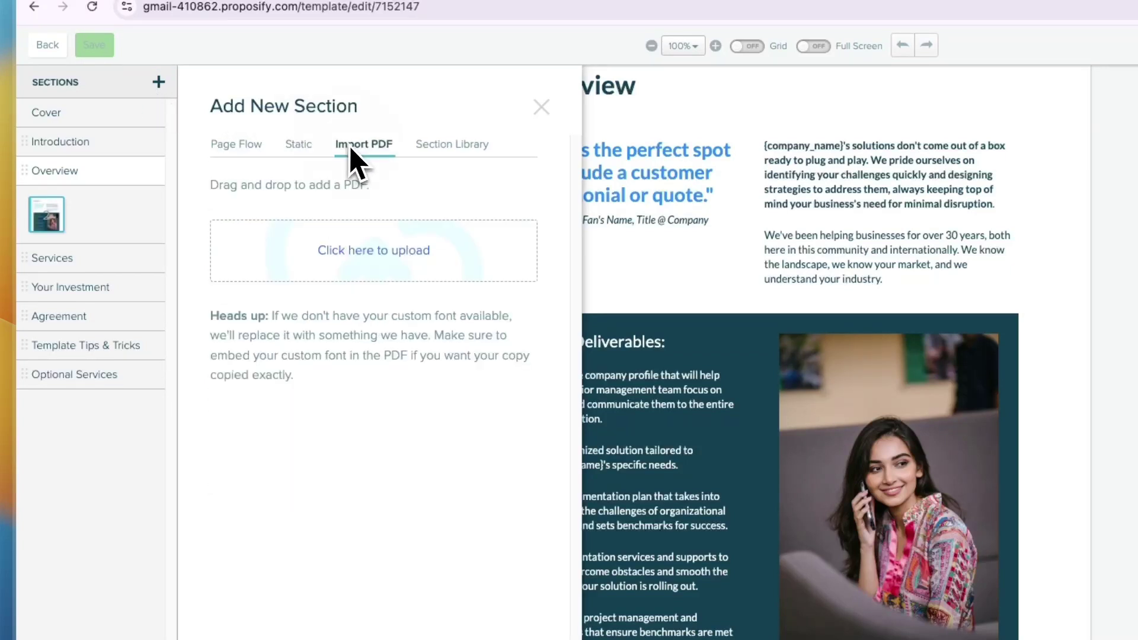
click(457, 150)
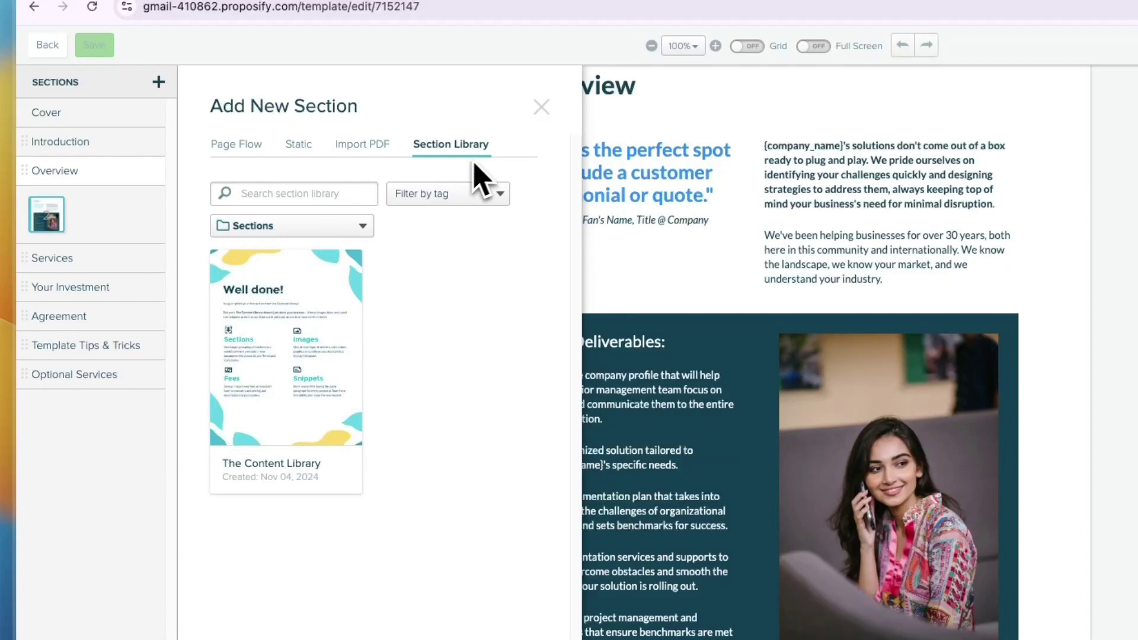
click(362, 225)
click(403, 402)
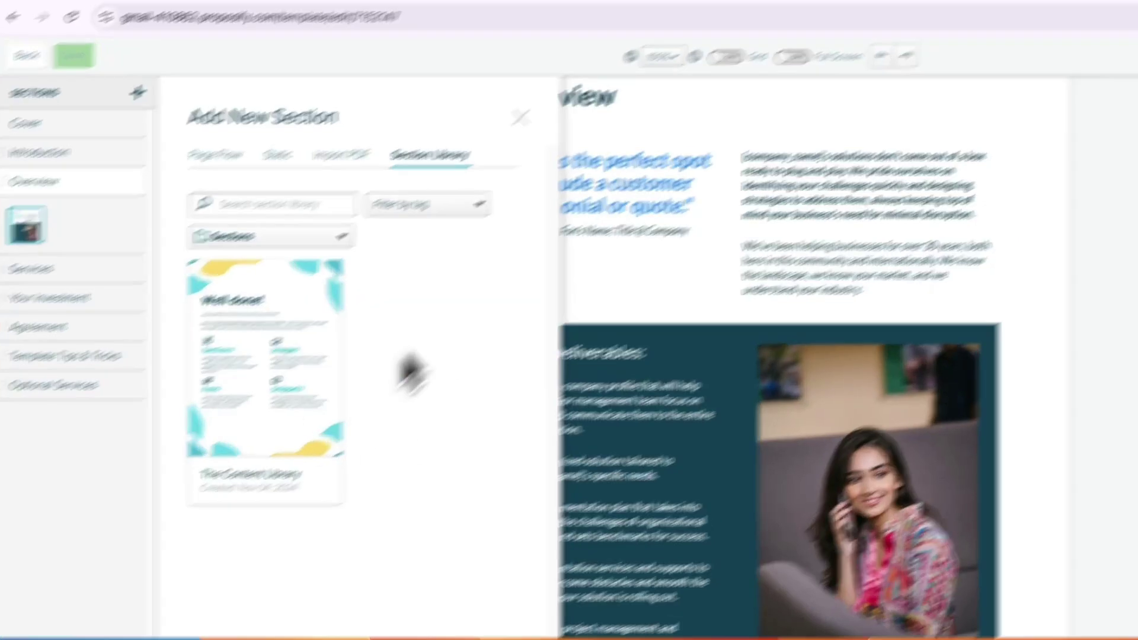
click(541, 106)
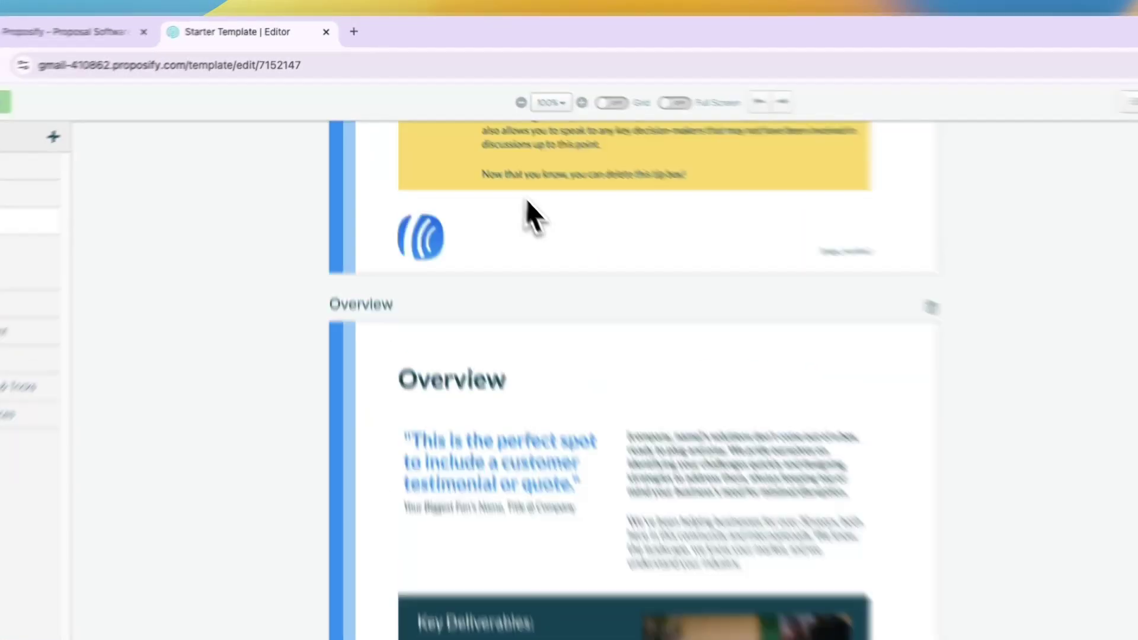
scroll(527, 201, up, 20)
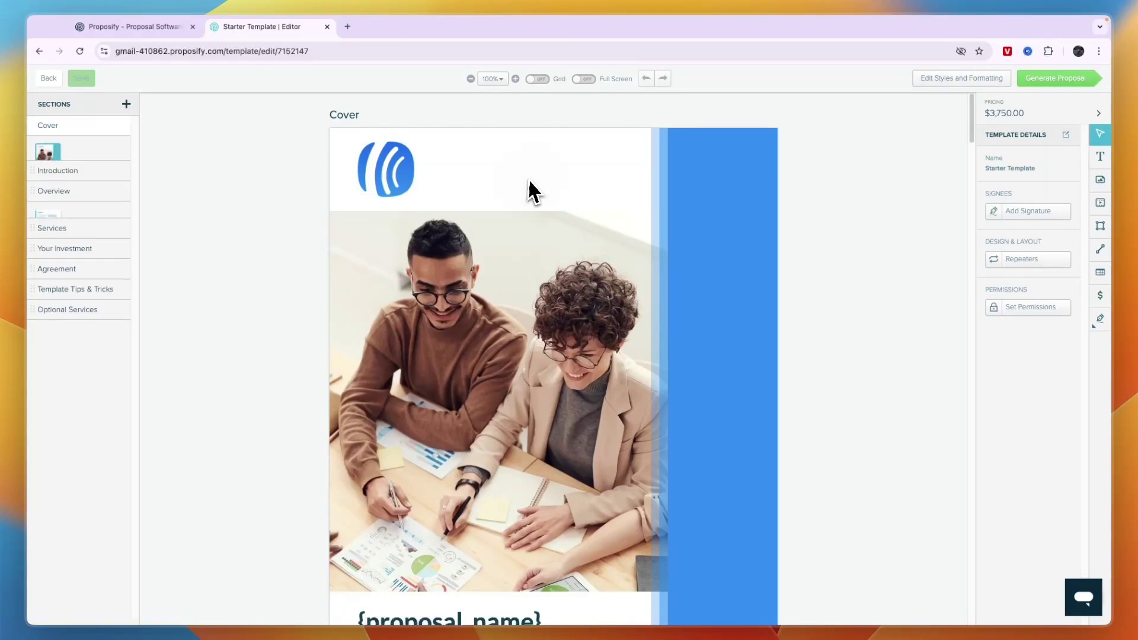
click(743, 203)
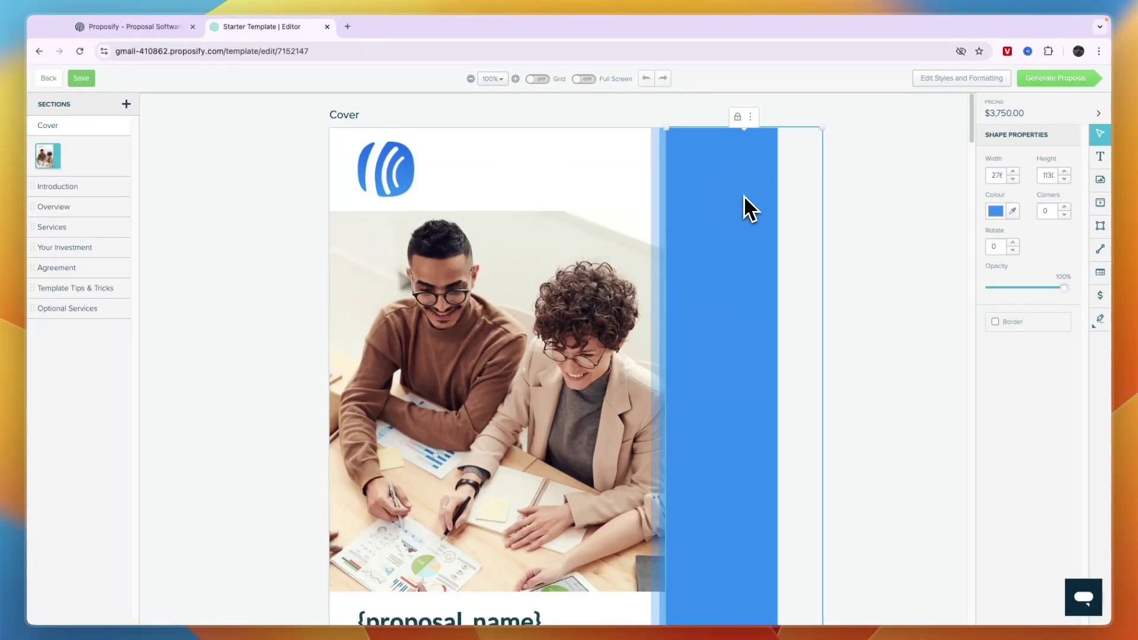
scroll(592, 368, down, 2)
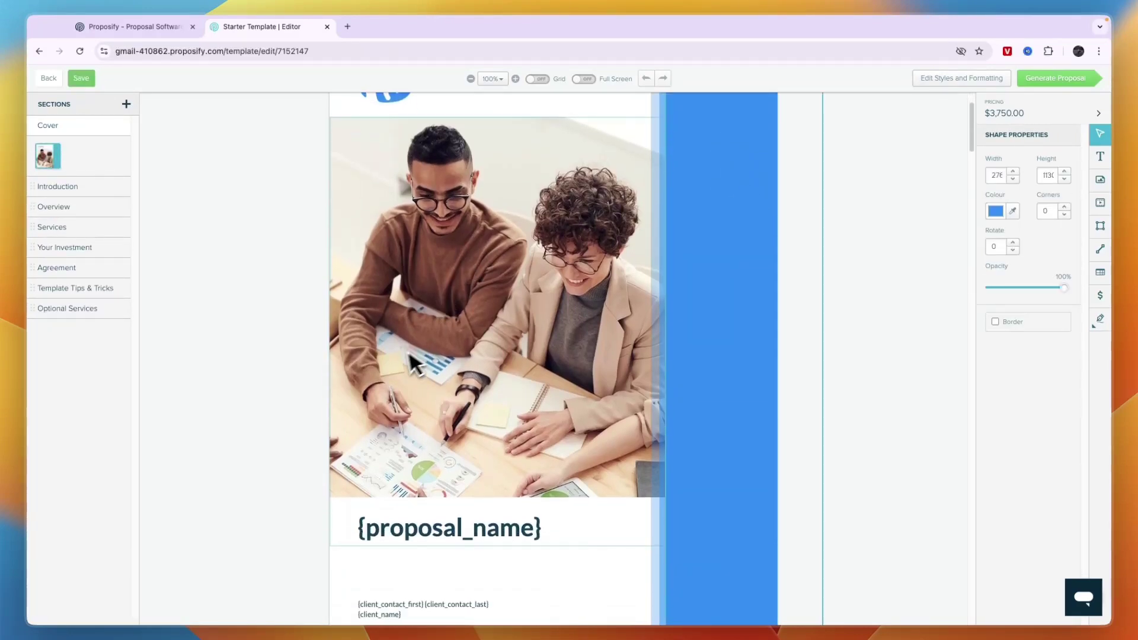
double_click(422, 525)
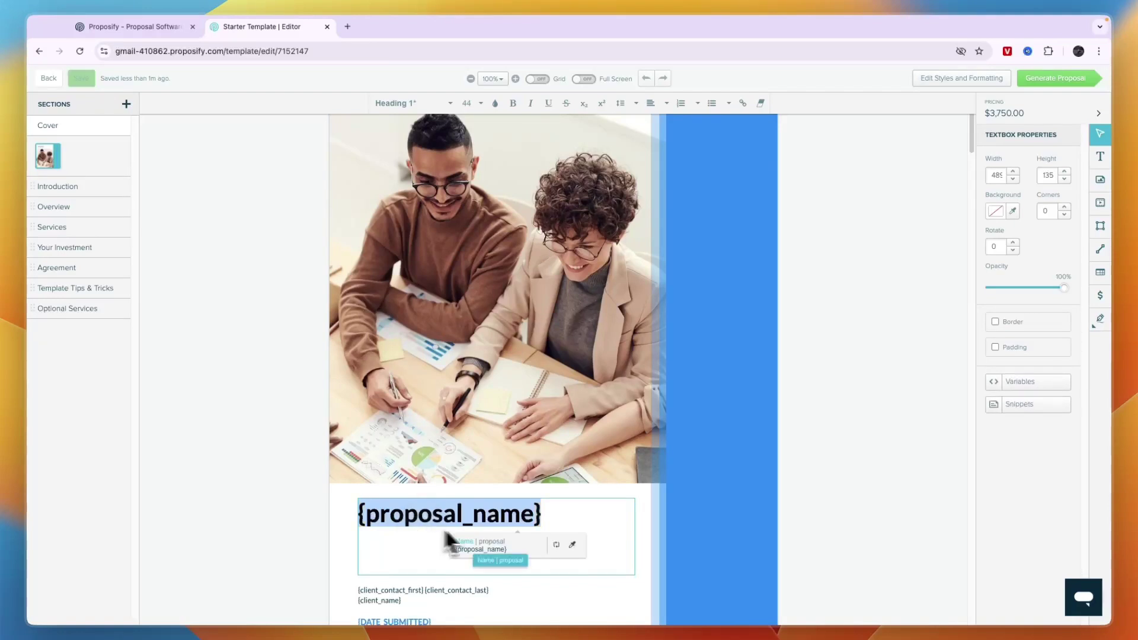
click(350, 538)
scroll(371, 516, down, 2)
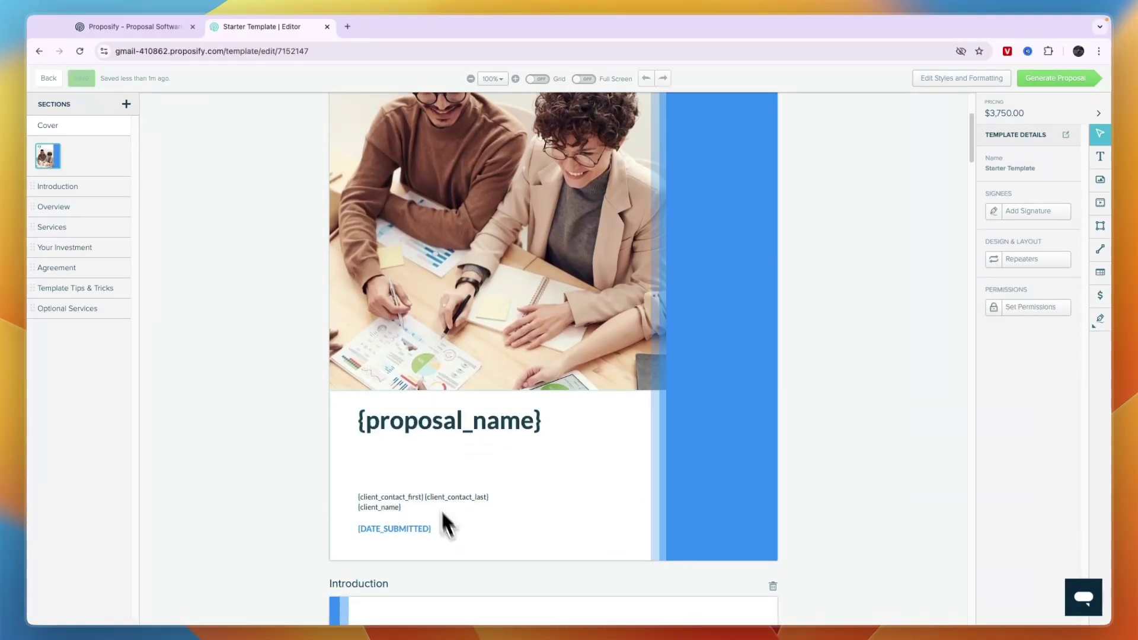
scroll(418, 438, down, 2)
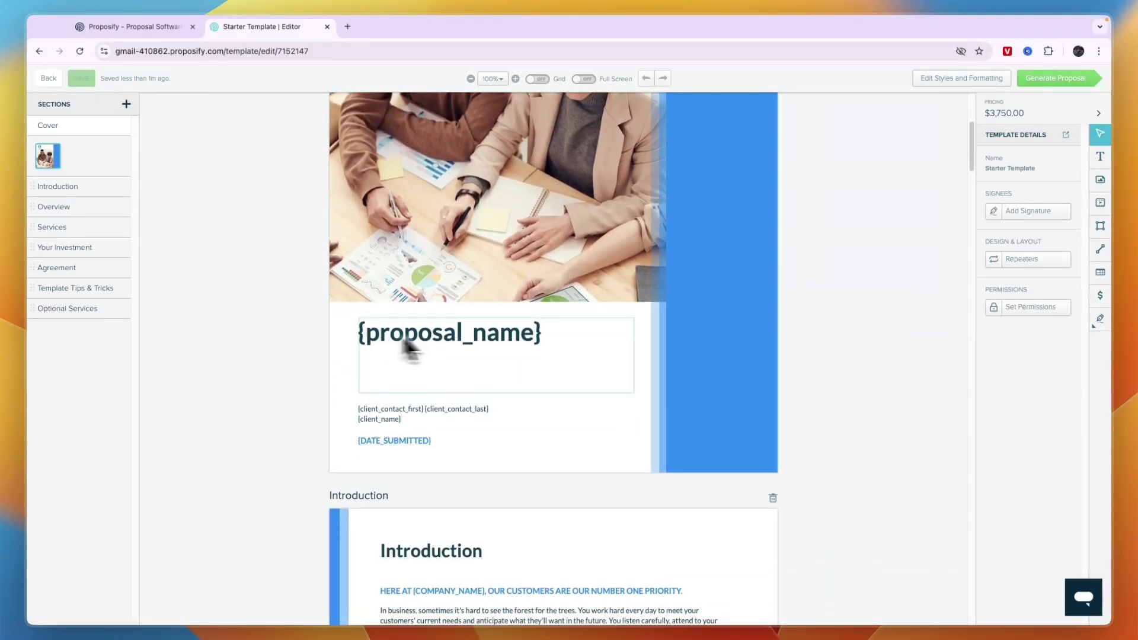
scroll(652, 270, down, 12)
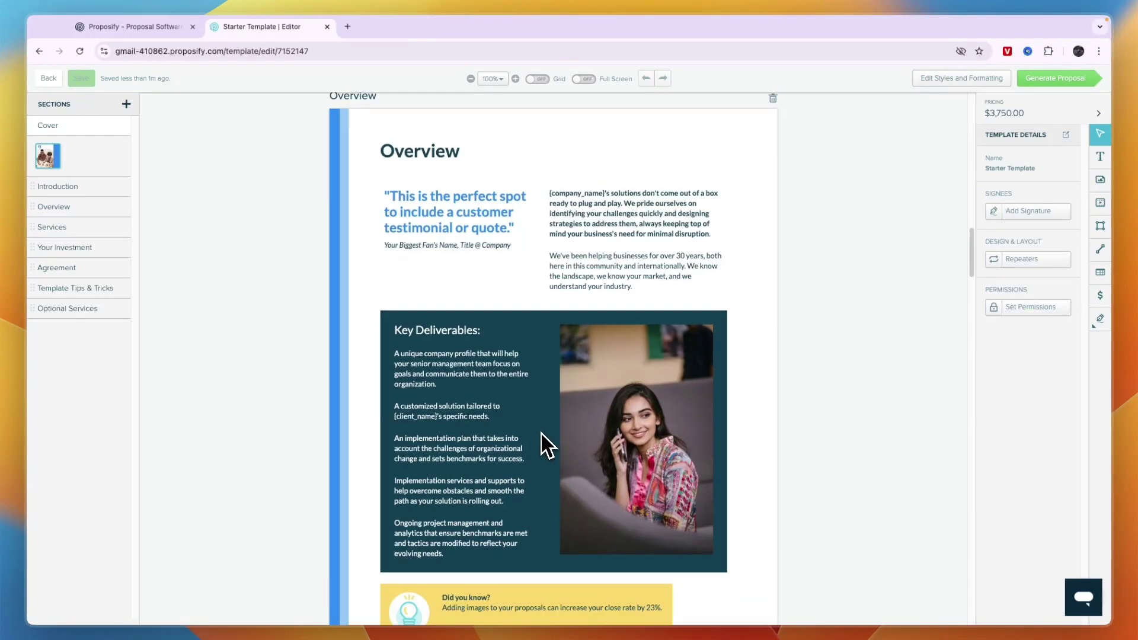
scroll(483, 362, down, 10)
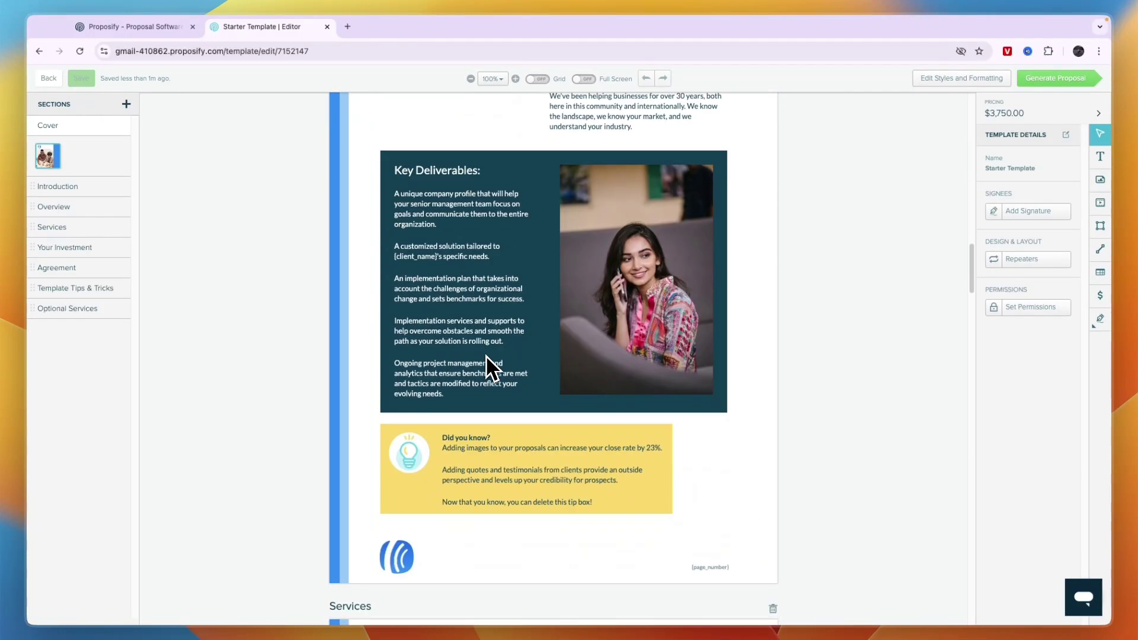
scroll(477, 361, down, 9)
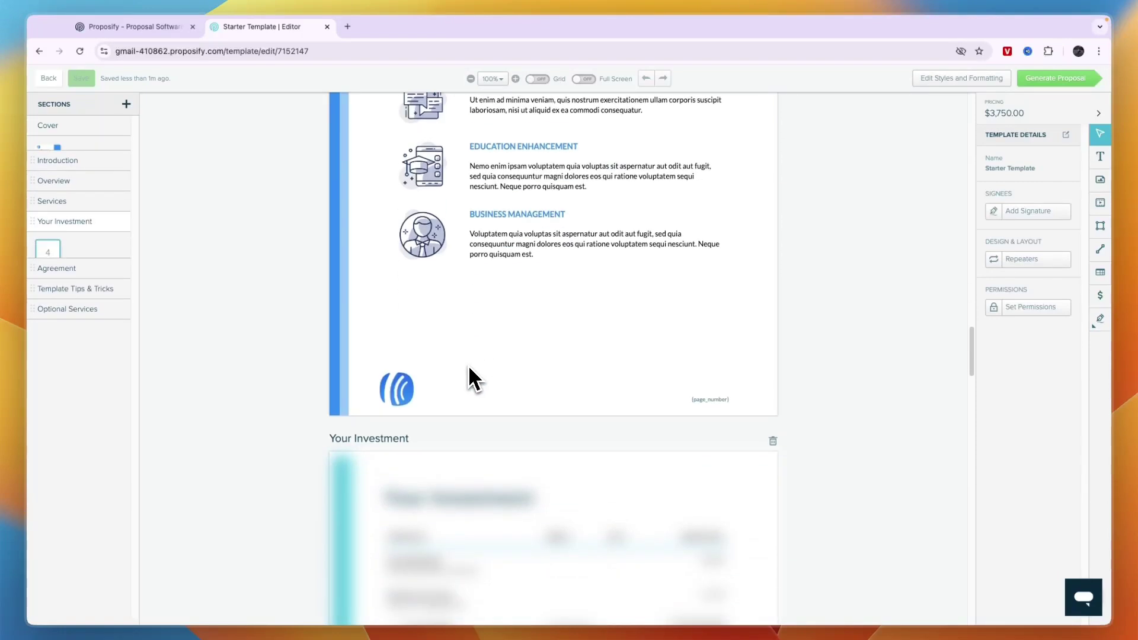
scroll(569, 480, down, 3)
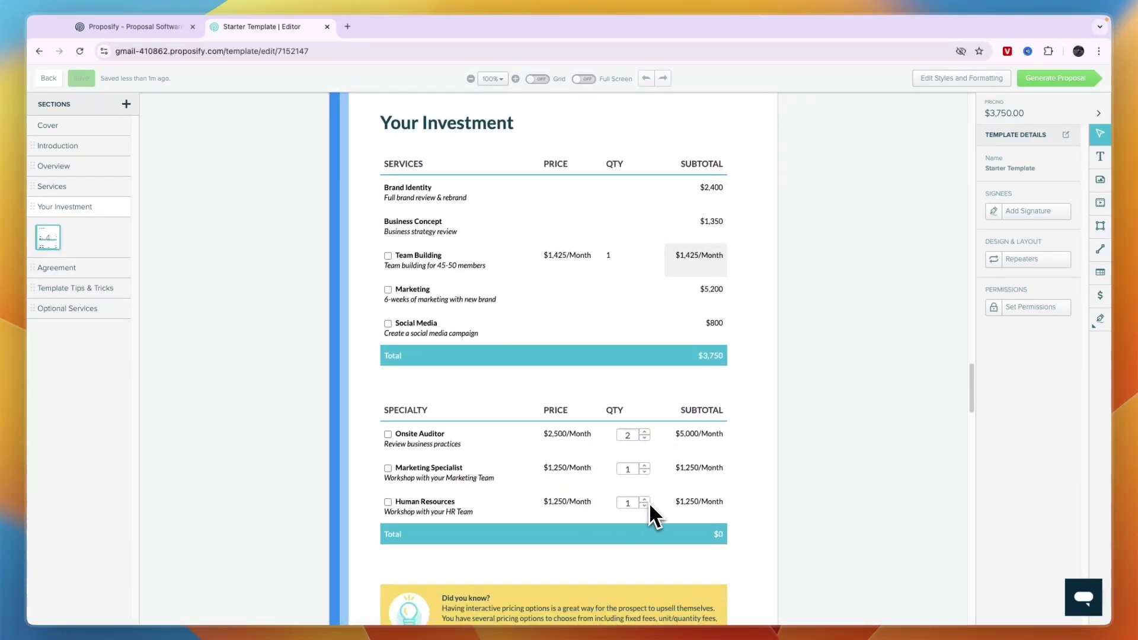
Step: Raise the Human Resources quantity to 2 and edit its price in the Specialty table
click(644, 500)
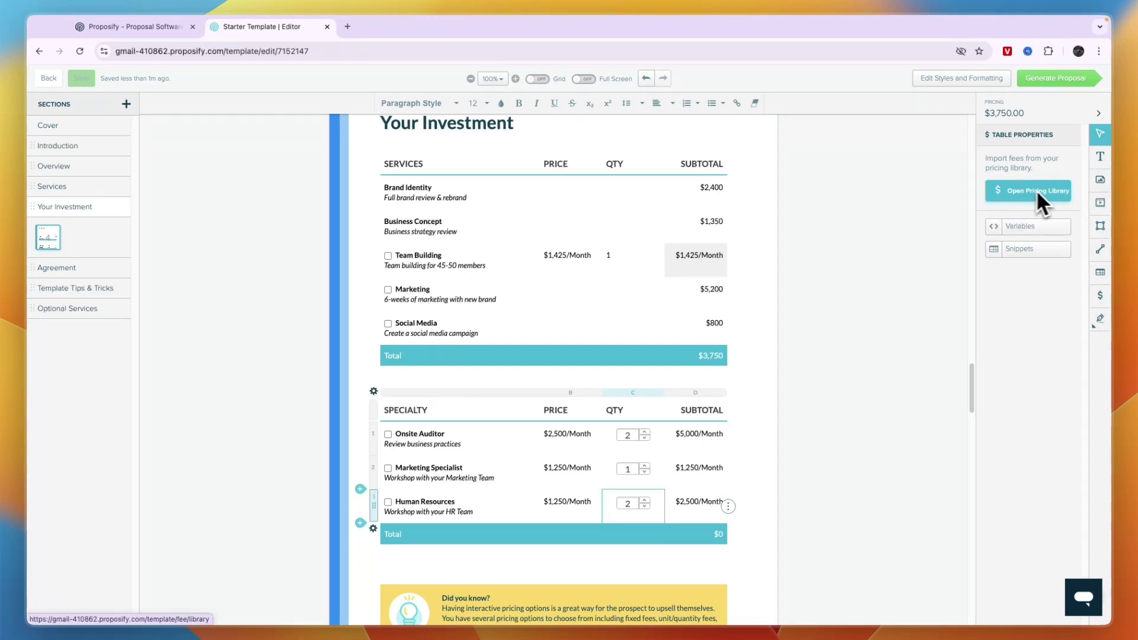
click(1100, 297)
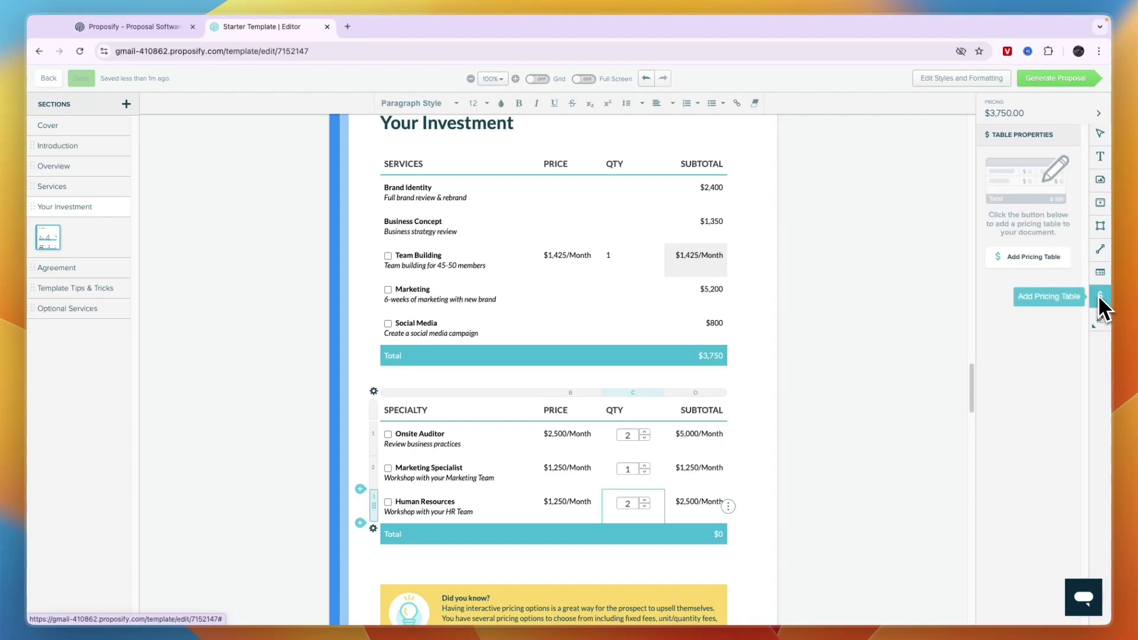
scroll(745, 453, down, 4)
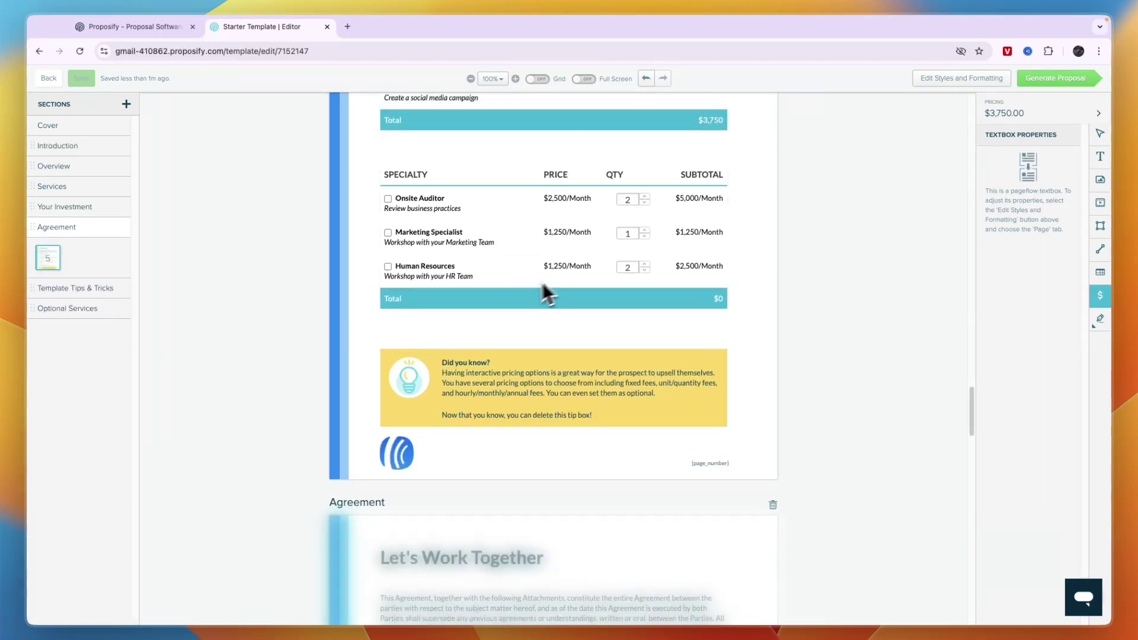
click(566, 269)
click(590, 271)
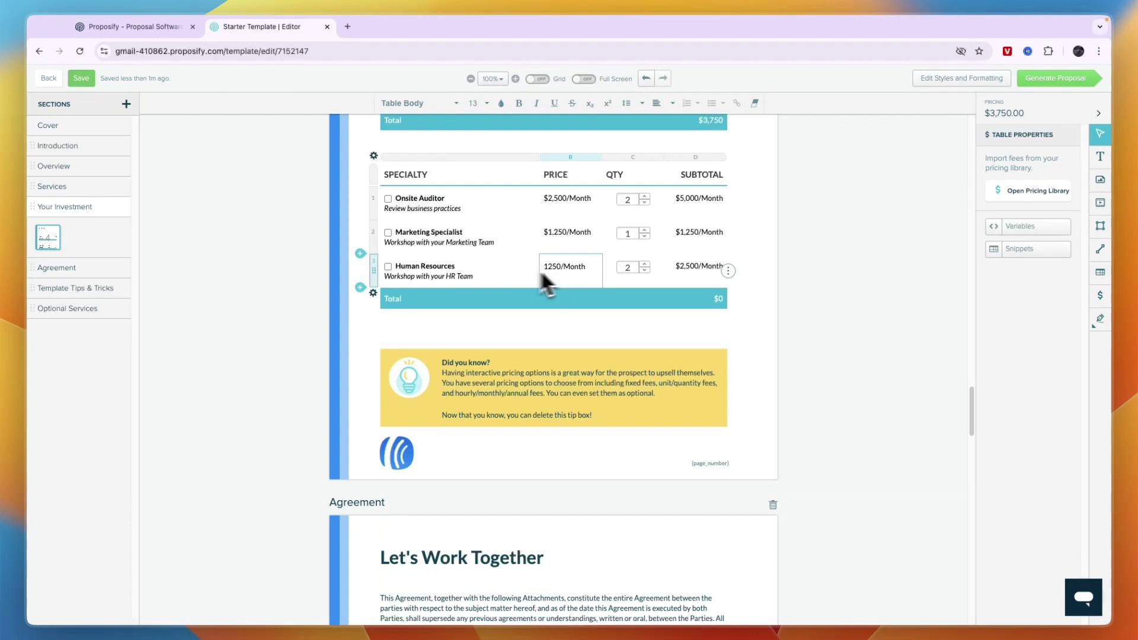
click(437, 279)
Step: Leave table editing and open the template's Styles and Formatting settings
scroll(600, 286, up, 1)
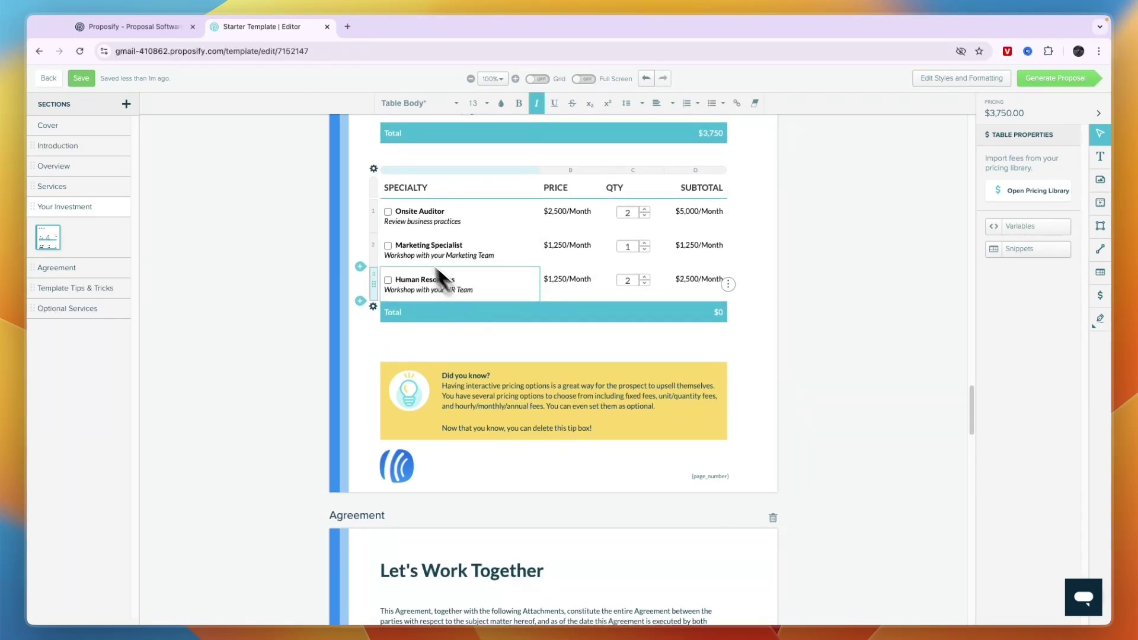
scroll(676, 302, down, 5)
click(913, 328)
click(948, 78)
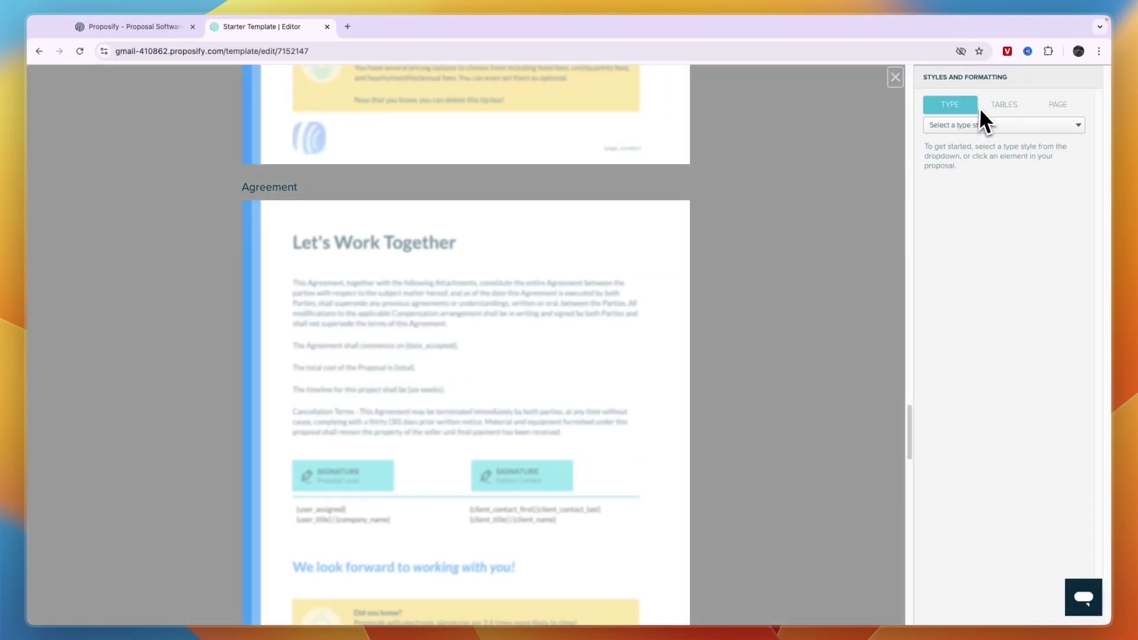
Step: Review the Type, Tables and Page style settings without changing anything
click(977, 123)
click(963, 145)
click(1008, 106)
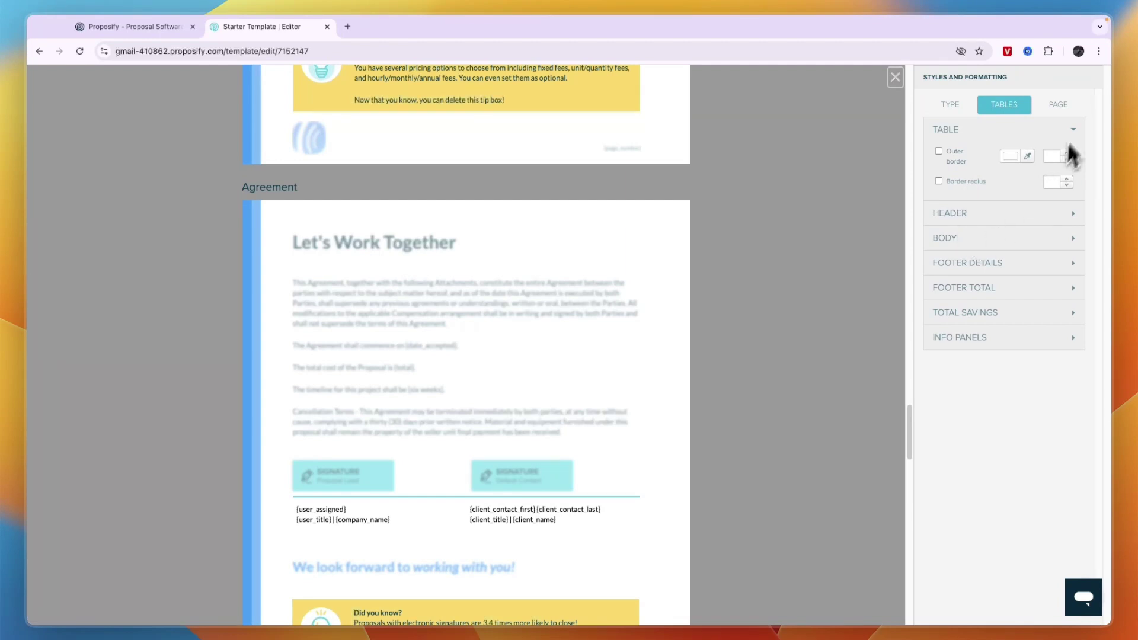
click(1058, 104)
scroll(542, 471, down, 10)
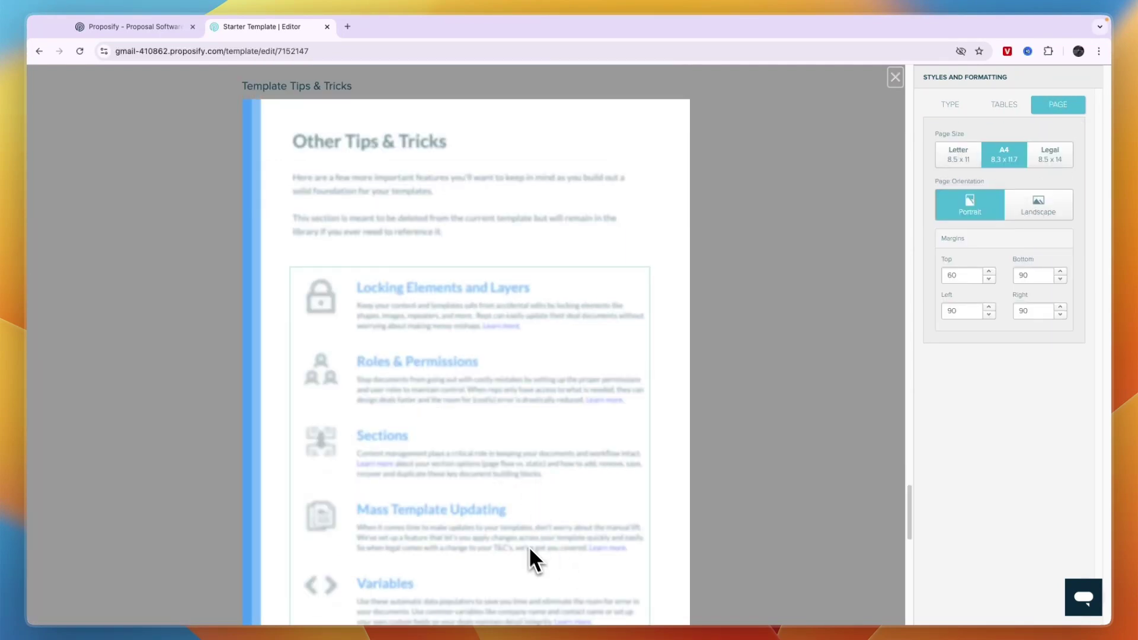
scroll(528, 557, down, 4)
scroll(535, 441, up, 2)
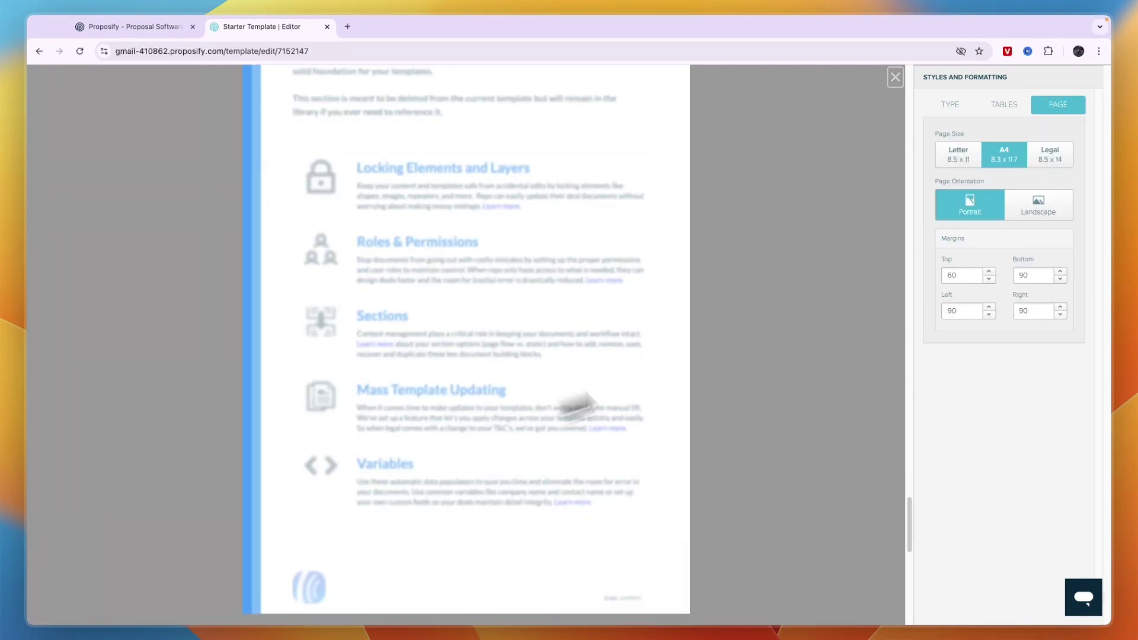
Step: Close the Styles and Formatting panel and generate a proposal from the Starter Template
click(900, 75)
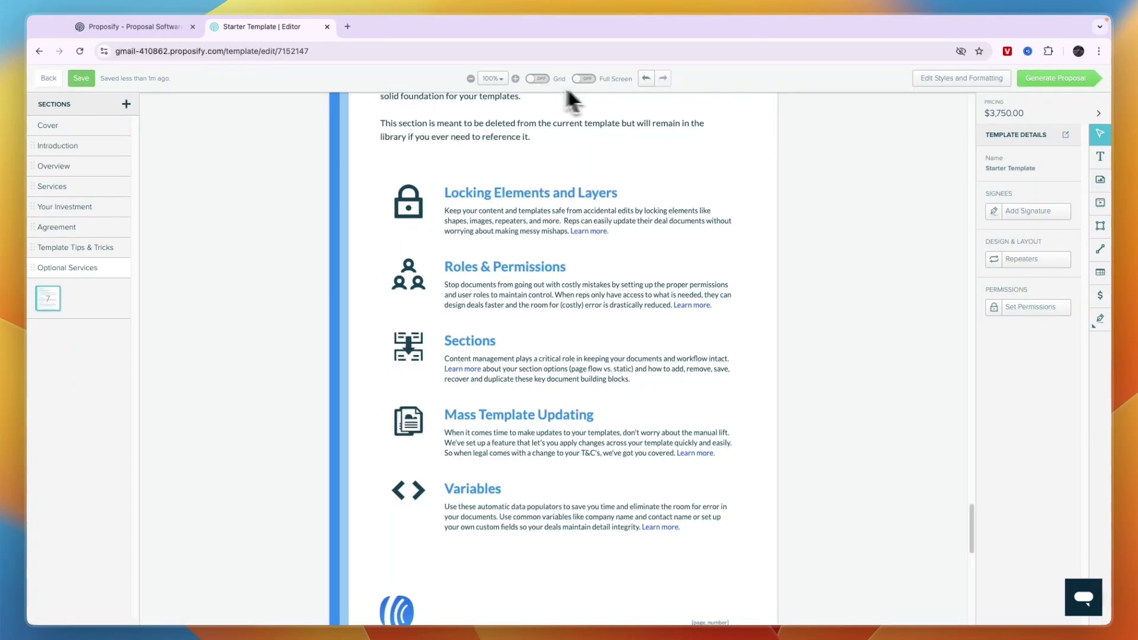
scroll(527, 356, down, 2)
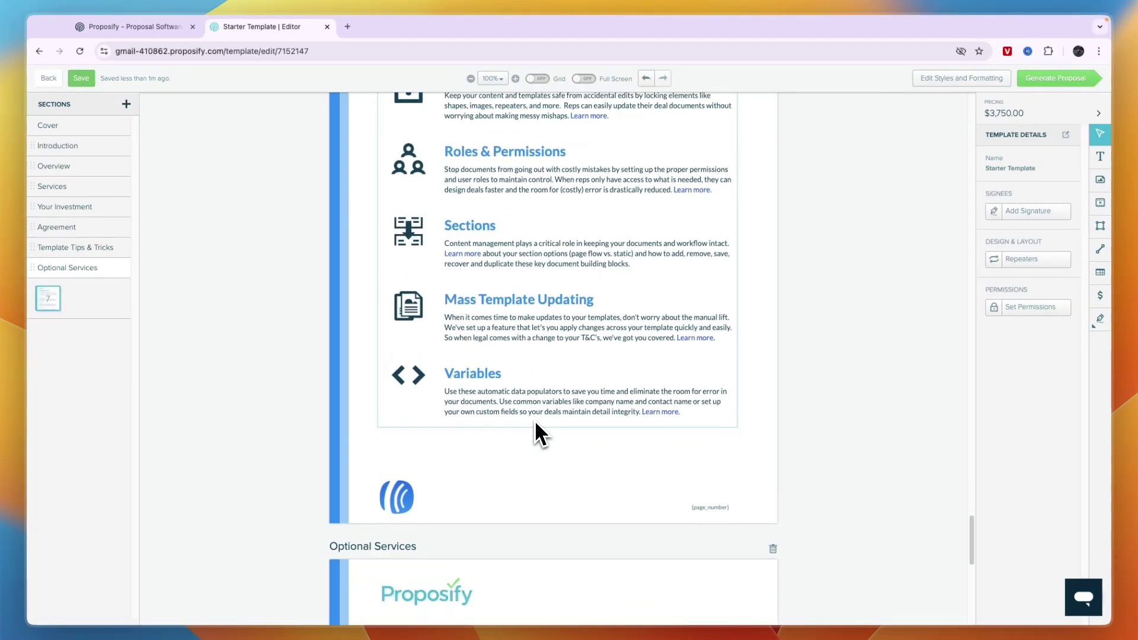
click(1065, 82)
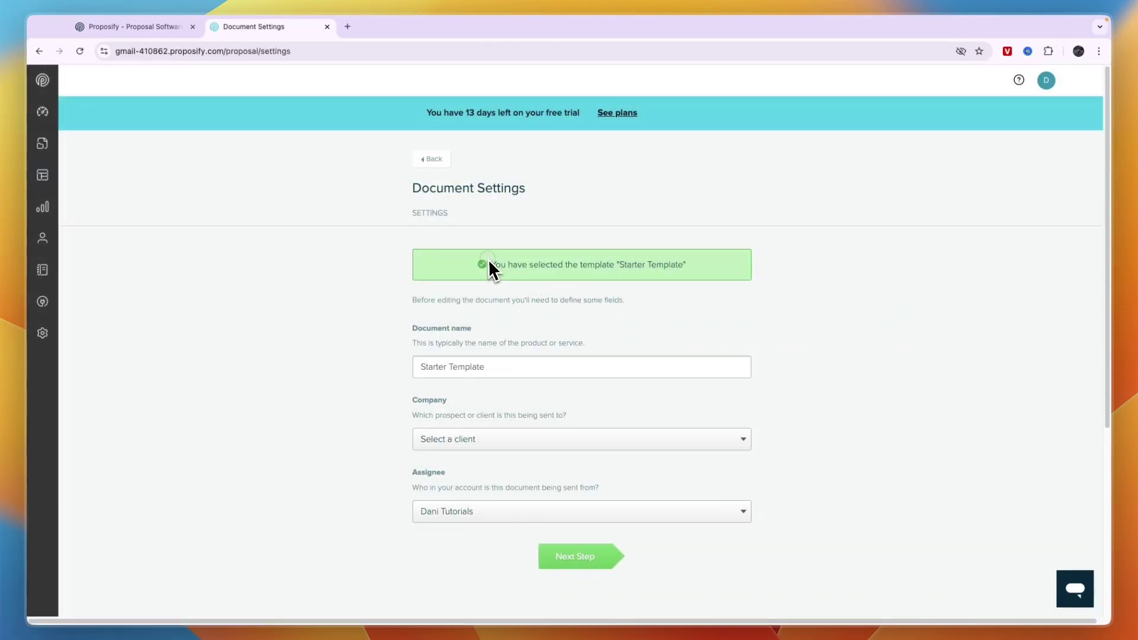
Step: Choose client company 1 for the Starter Template proposal
click(623, 268)
drag(489, 367, 397, 363)
drag(486, 380, 412, 381)
click(399, 381)
scroll(479, 394, down, 3)
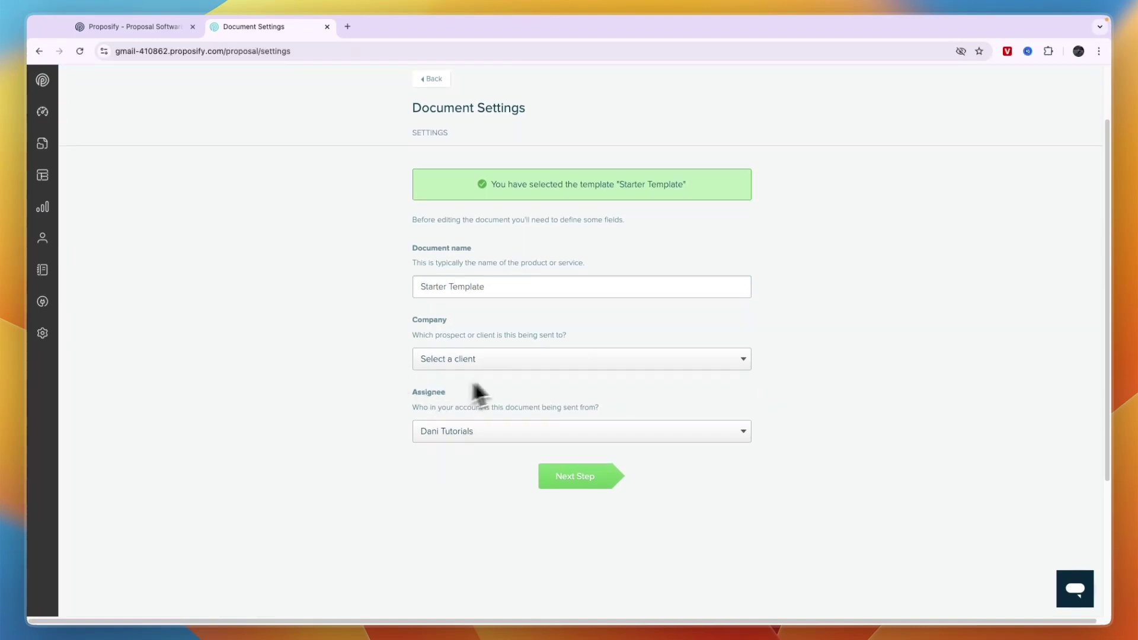
click(477, 368)
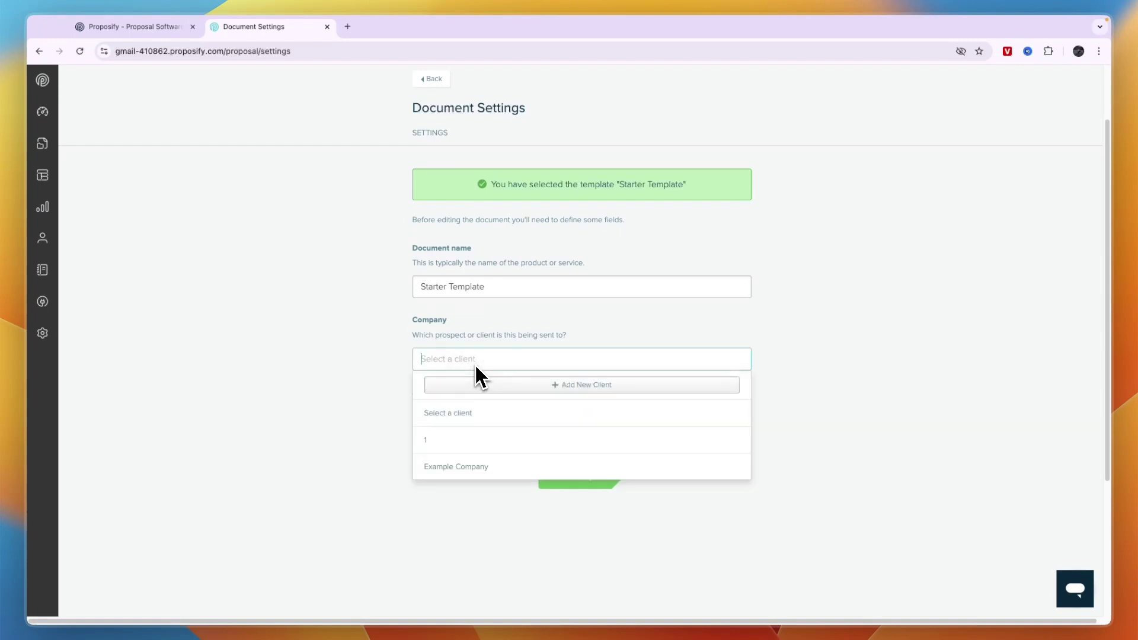
click(435, 438)
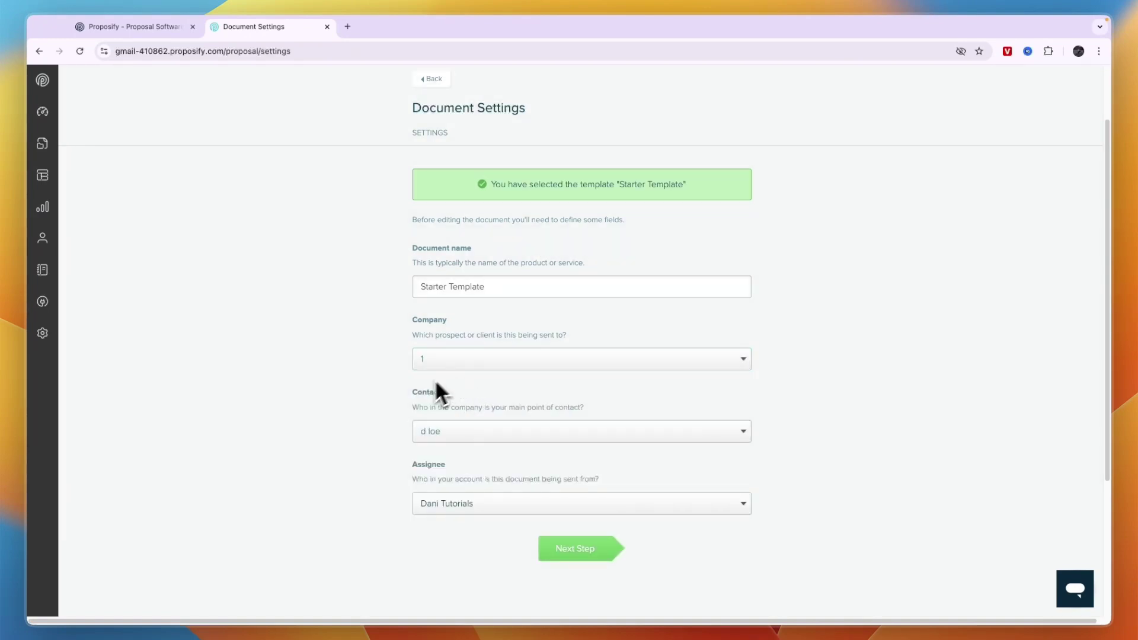
Step: Keep the suggested sending account as assignee and continue to the next step
scroll(397, 406, down, 1)
scroll(445, 415, down, 1)
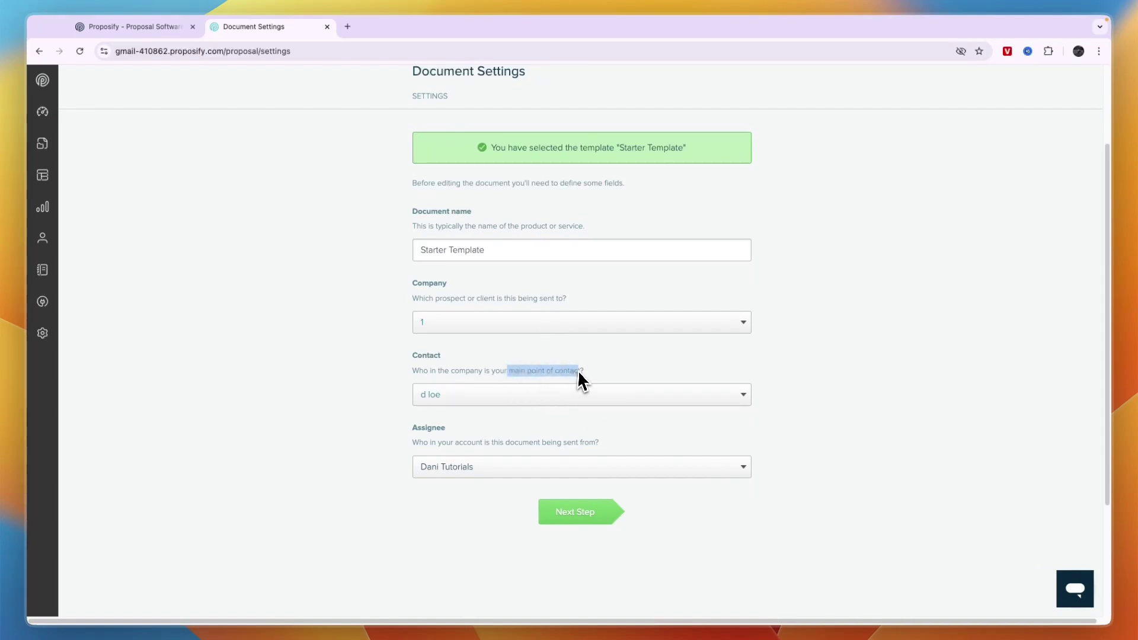
click(595, 373)
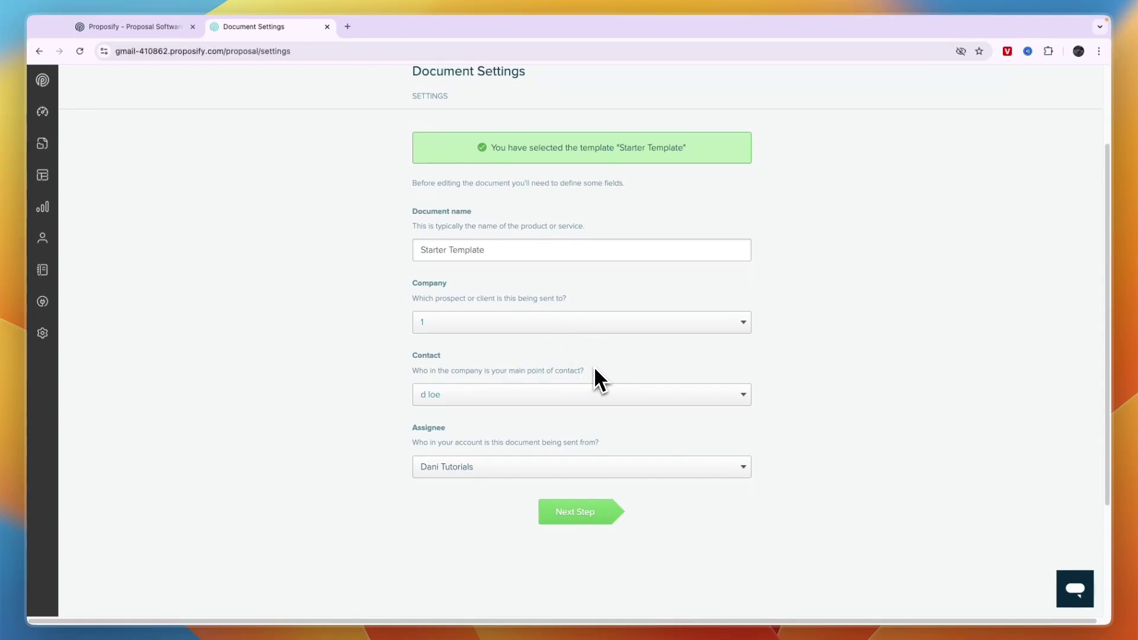
click(461, 476)
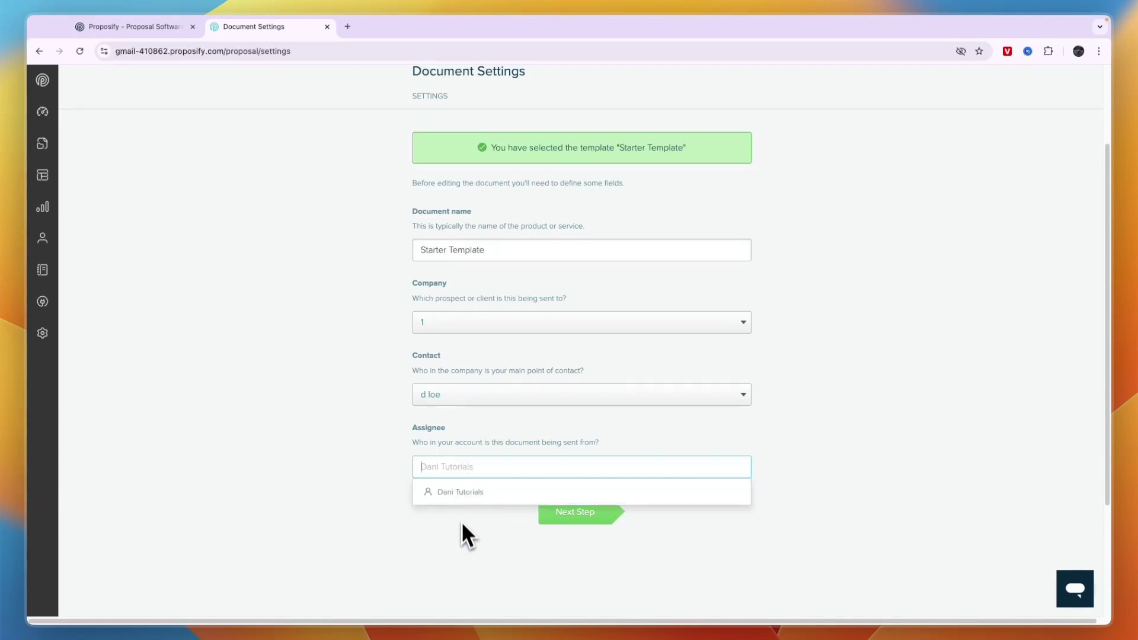
click(430, 500)
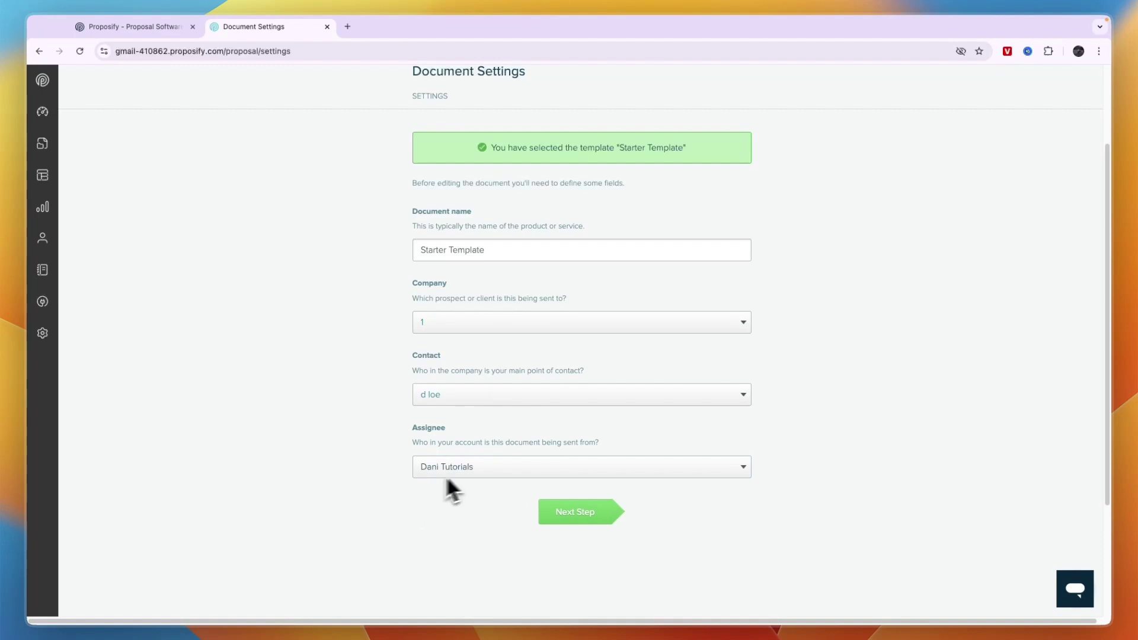
click(586, 505)
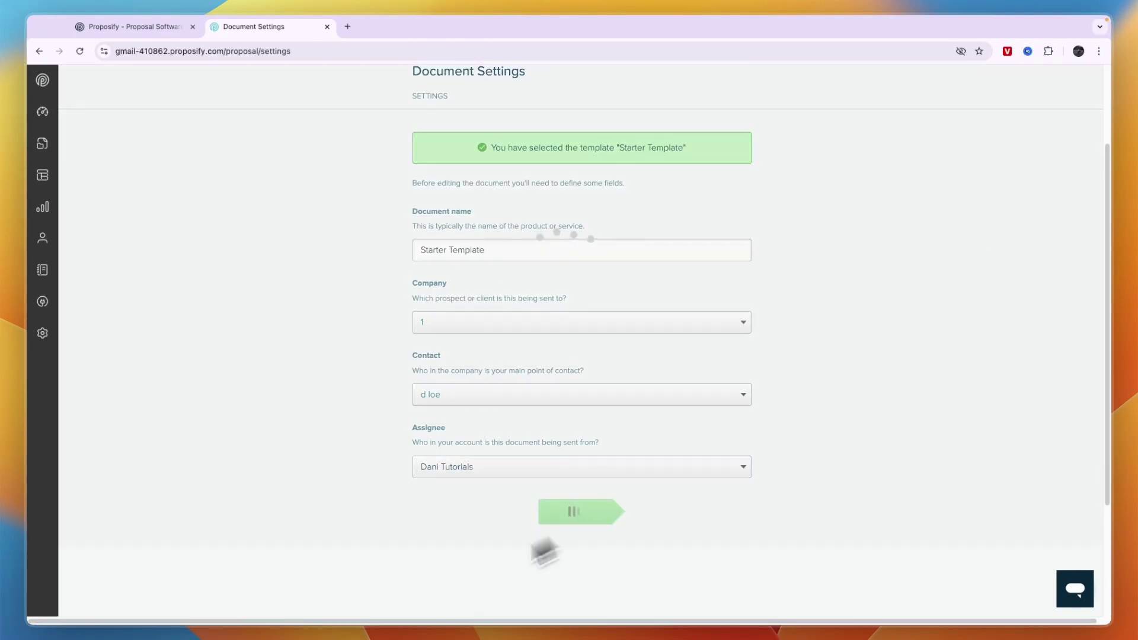
Step: Show the signature fields for the new proposal
scroll(498, 414, down, 10)
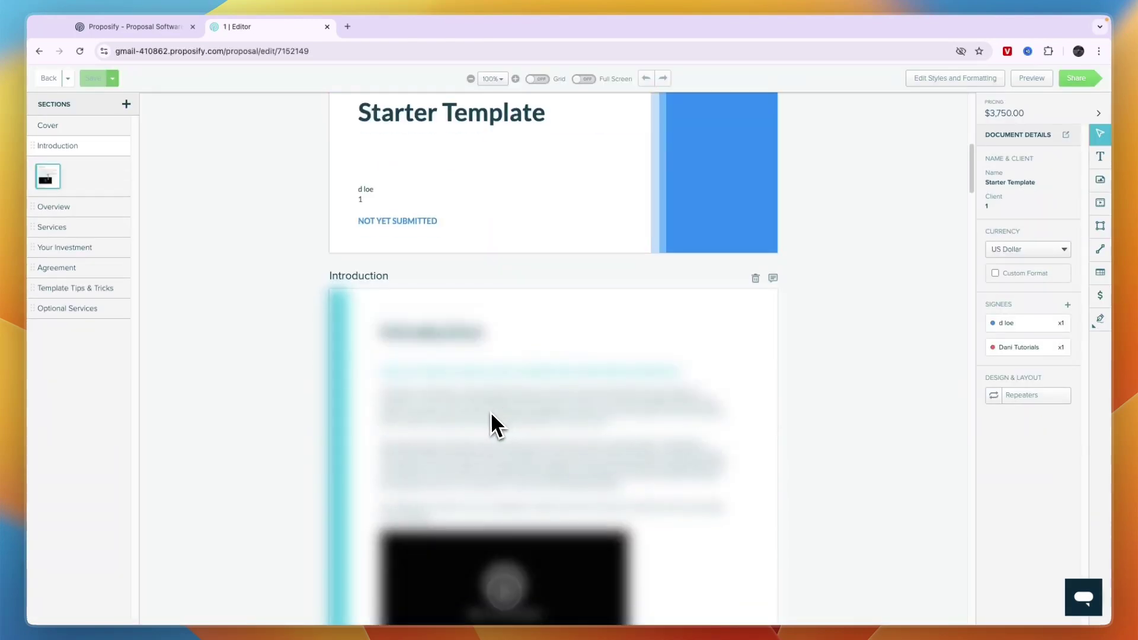
scroll(483, 422, down, 9)
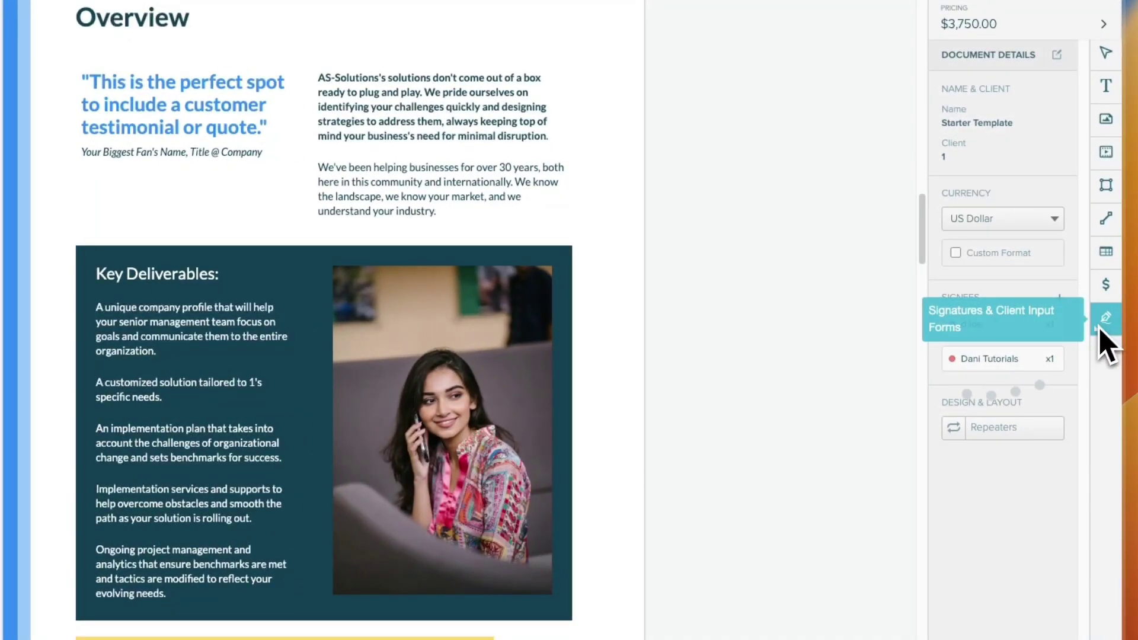
click(1097, 323)
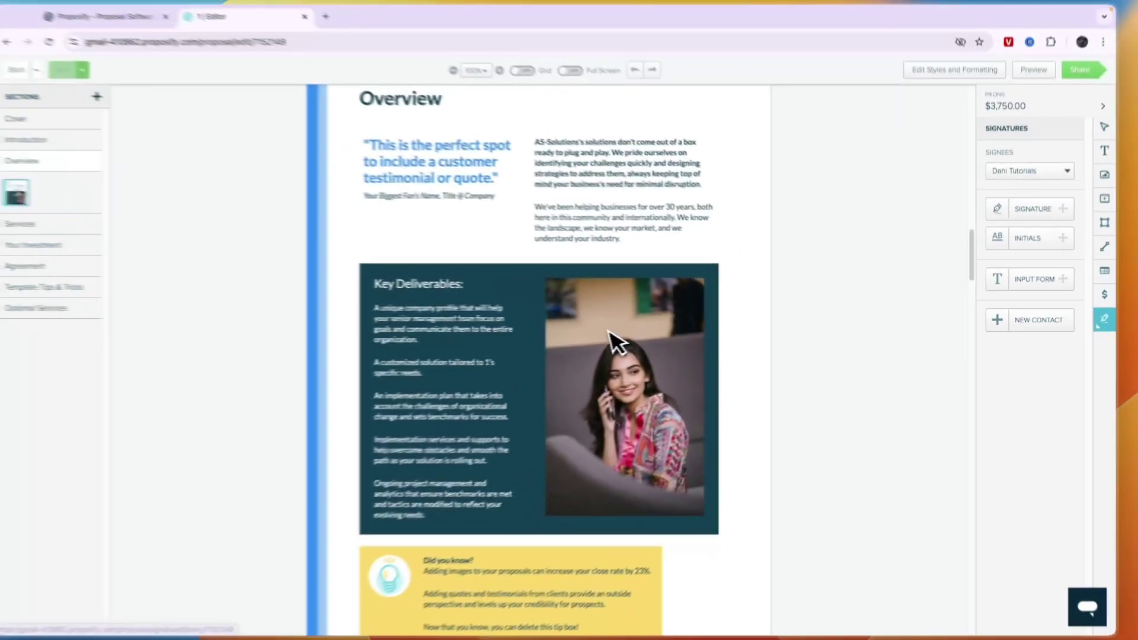
Step: Jump to the Agreement section and review its sender and client signature blocks
scroll(397, 370, down, 15)
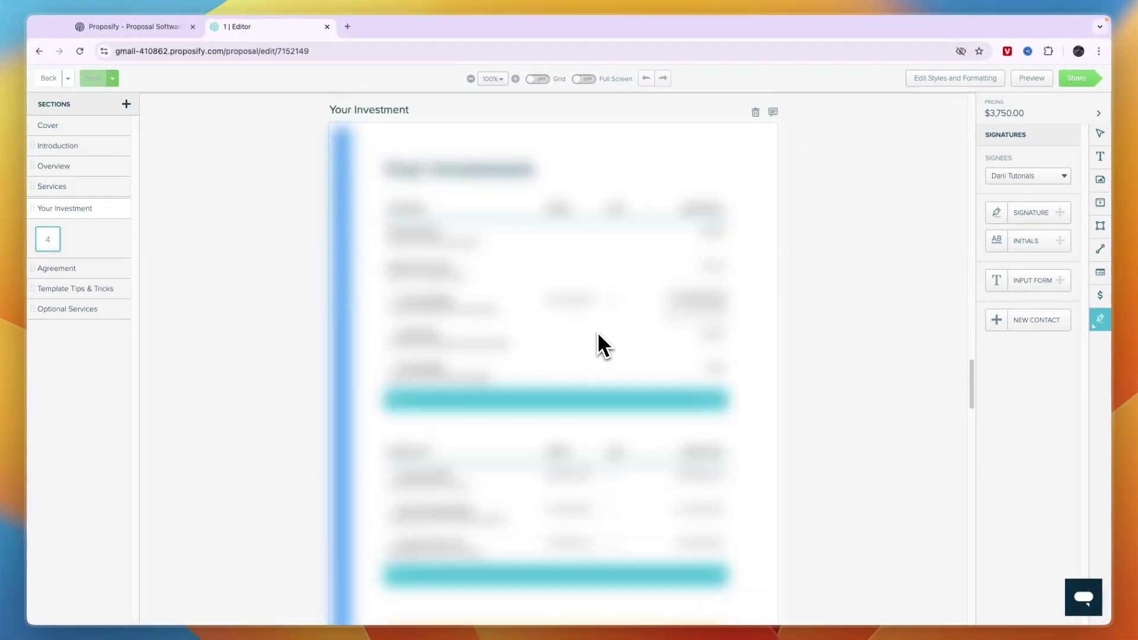
scroll(452, 343, down, 14)
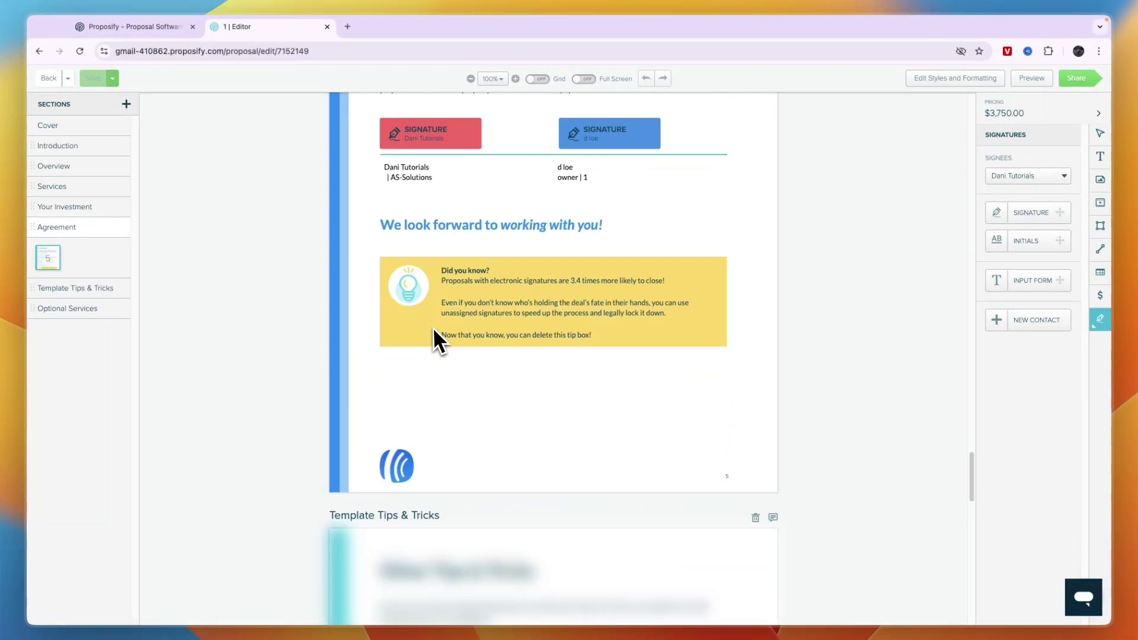
click(83, 230)
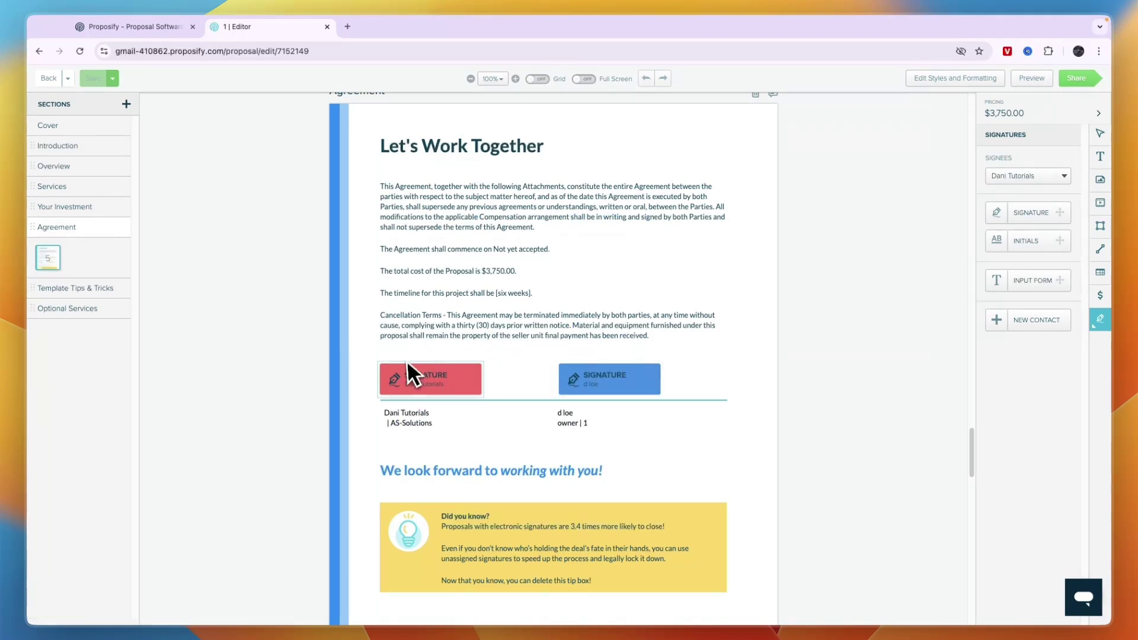
scroll(588, 355, down, 6)
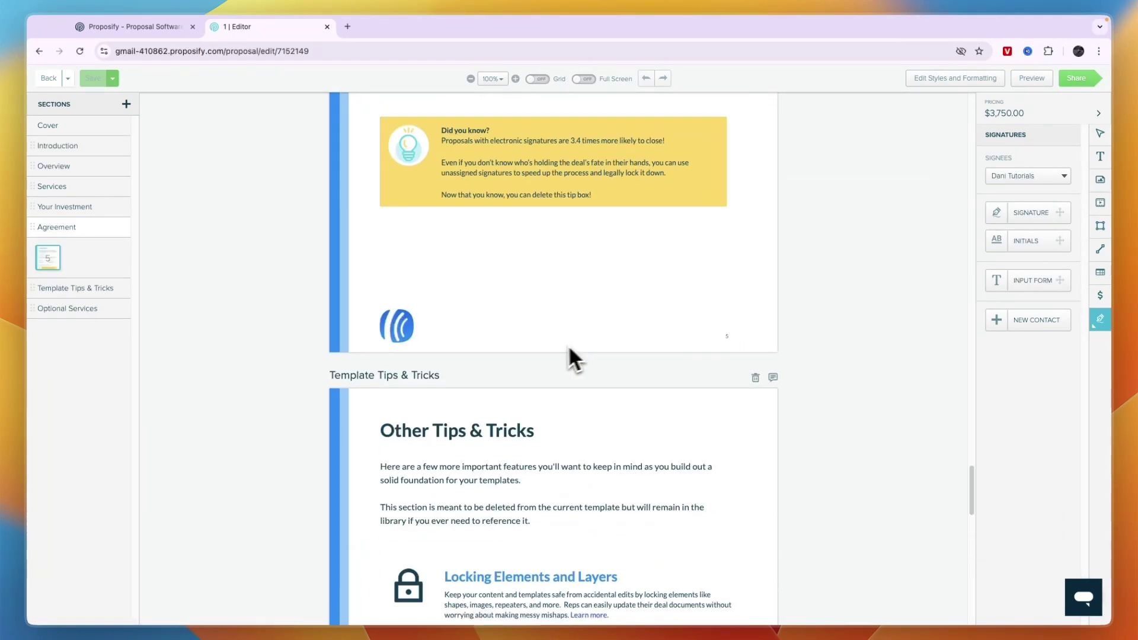
scroll(569, 350, down, 14)
scroll(509, 369, up, 9)
scroll(495, 377, down, 3)
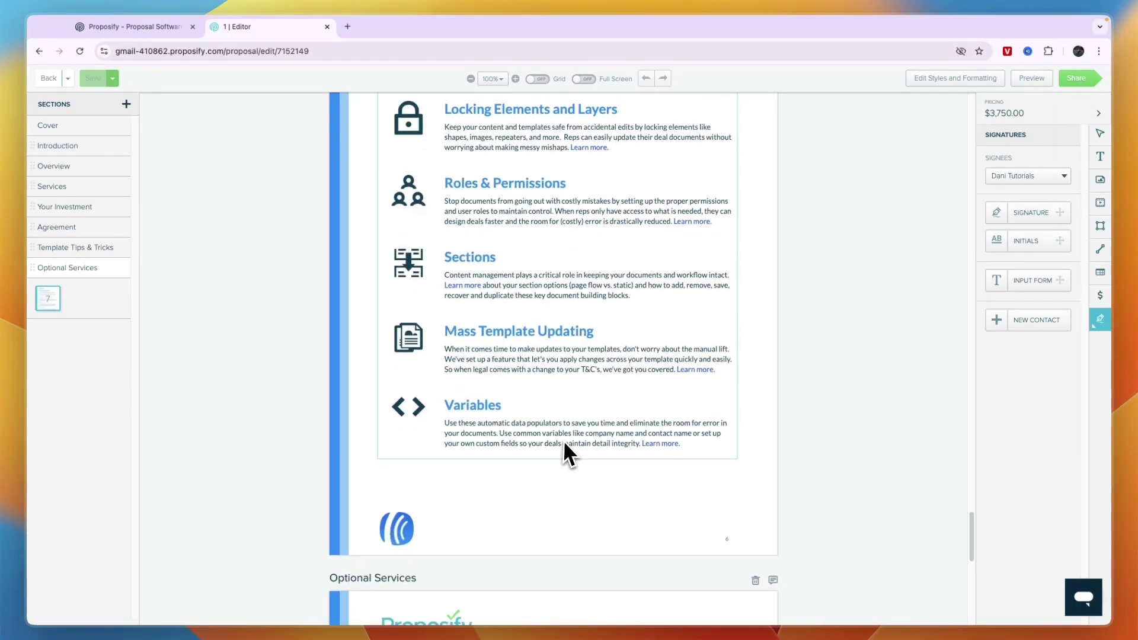
scroll(533, 451, down, 2)
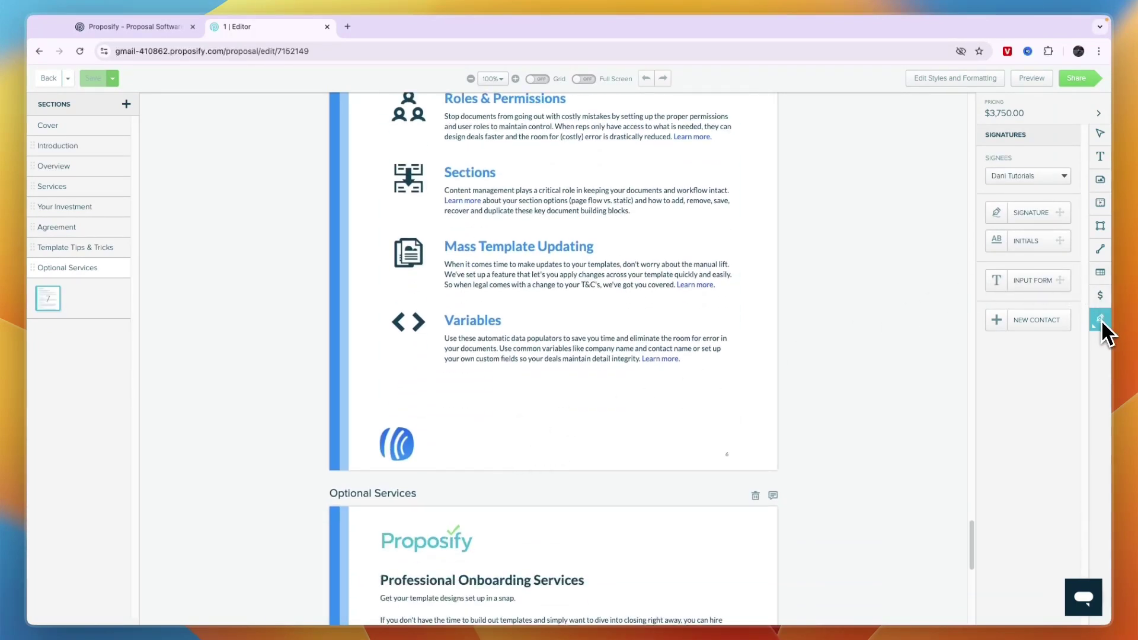
Step: Place a new signature field at the bottom of the Template Tips & Tricks page
drag(1049, 217, 862, 325)
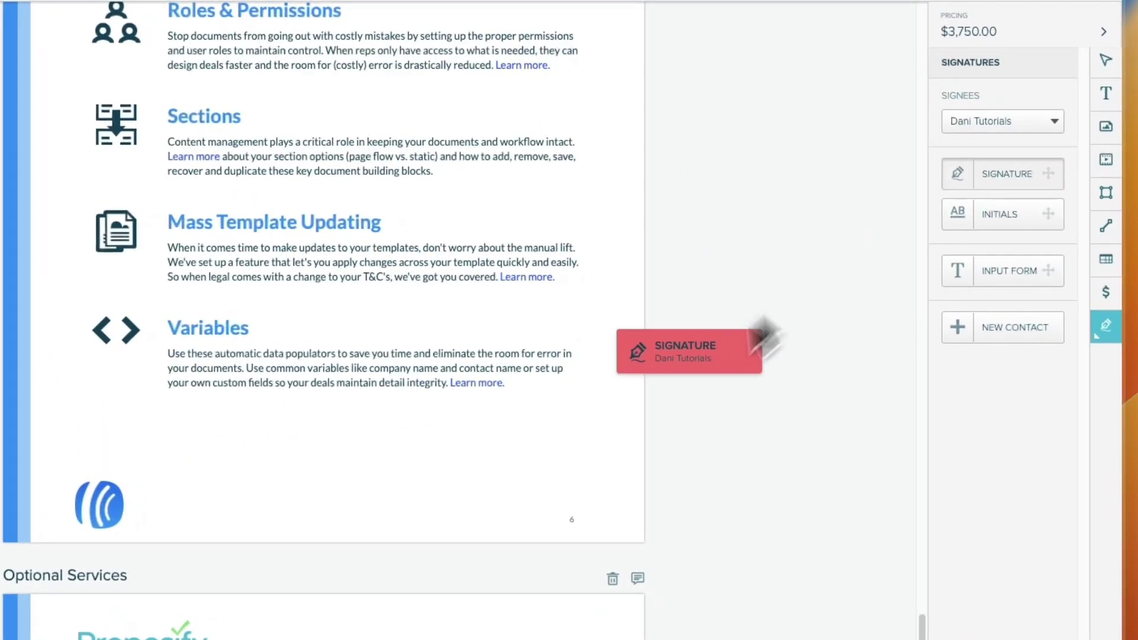
mouse_move(761, 332)
mouse_down()
mouse_move(291, 507)
mouse_move(240, 451)
mouse_move(232, 487)
mouse_move(225, 479)
mouse_up()
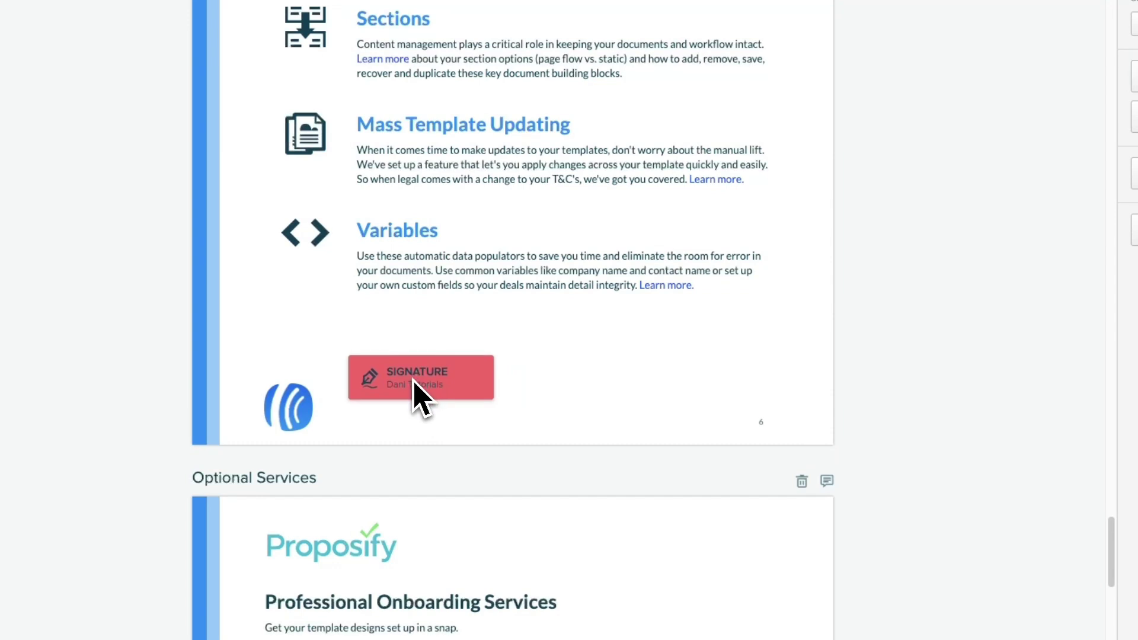
click(427, 389)
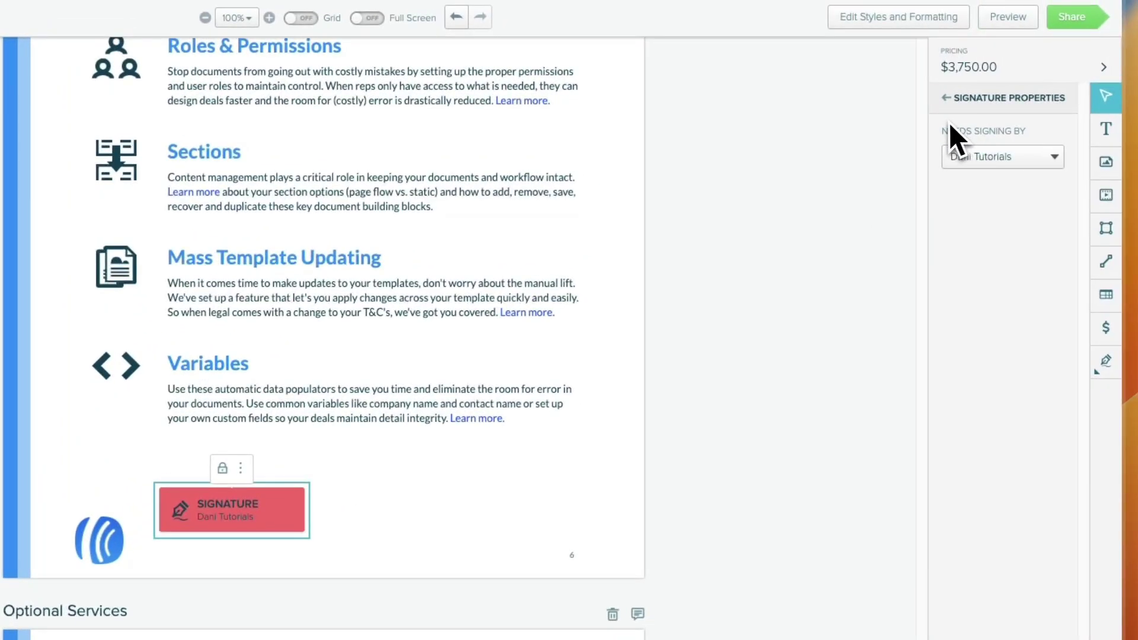
Step: Assign that signature field to the client contact and show the document's signature tools and signees
click(964, 157)
click(1012, 212)
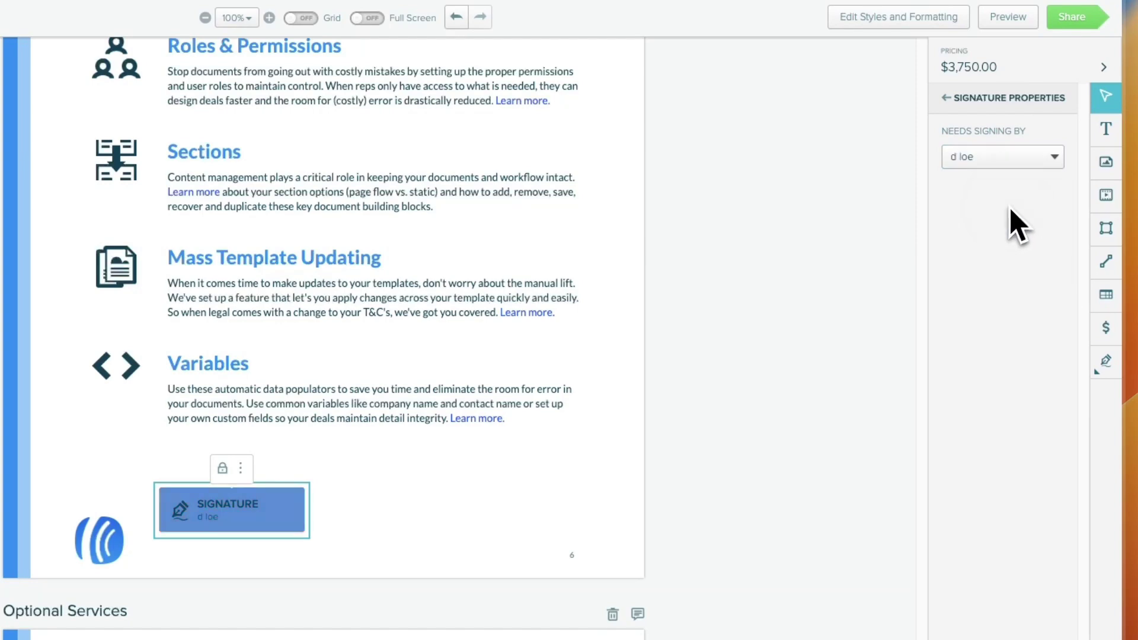
click(895, 488)
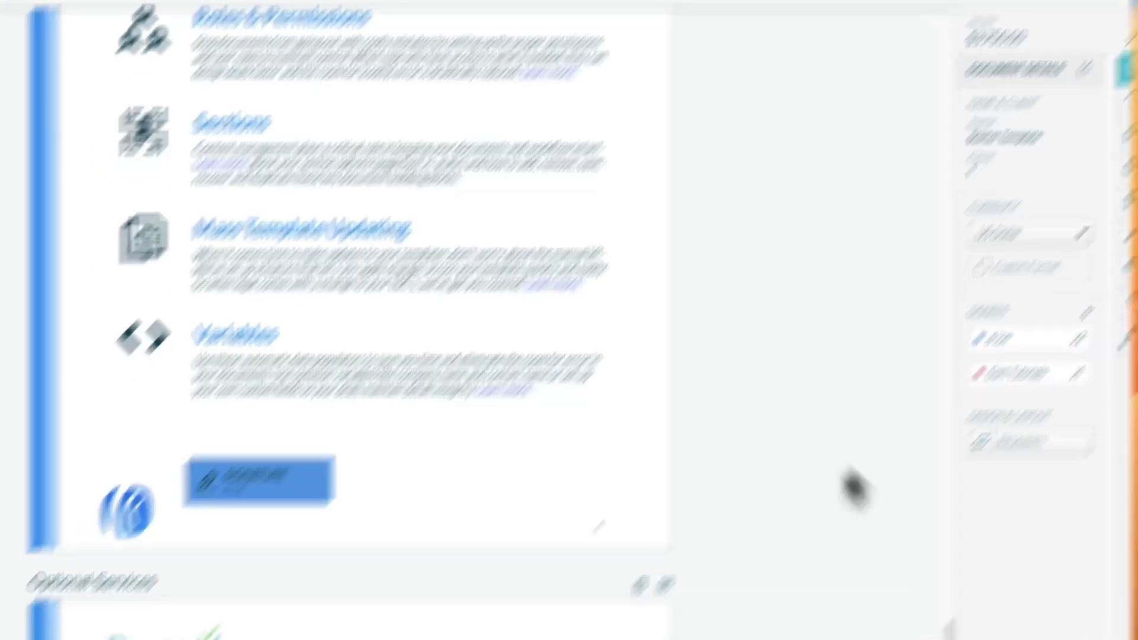
click(383, 355)
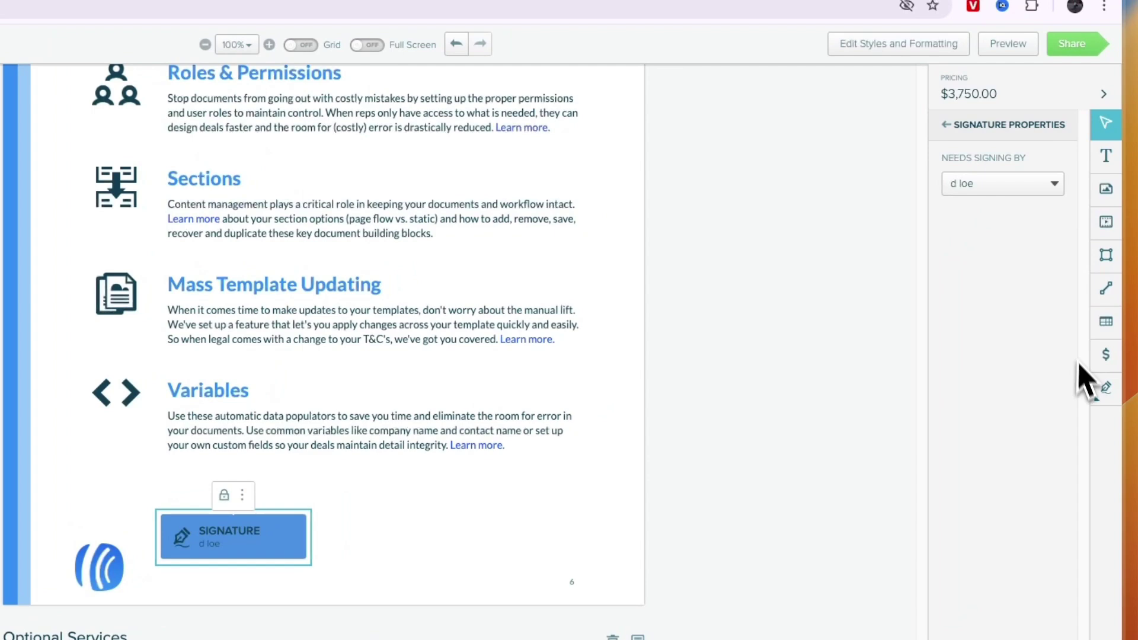
click(1106, 390)
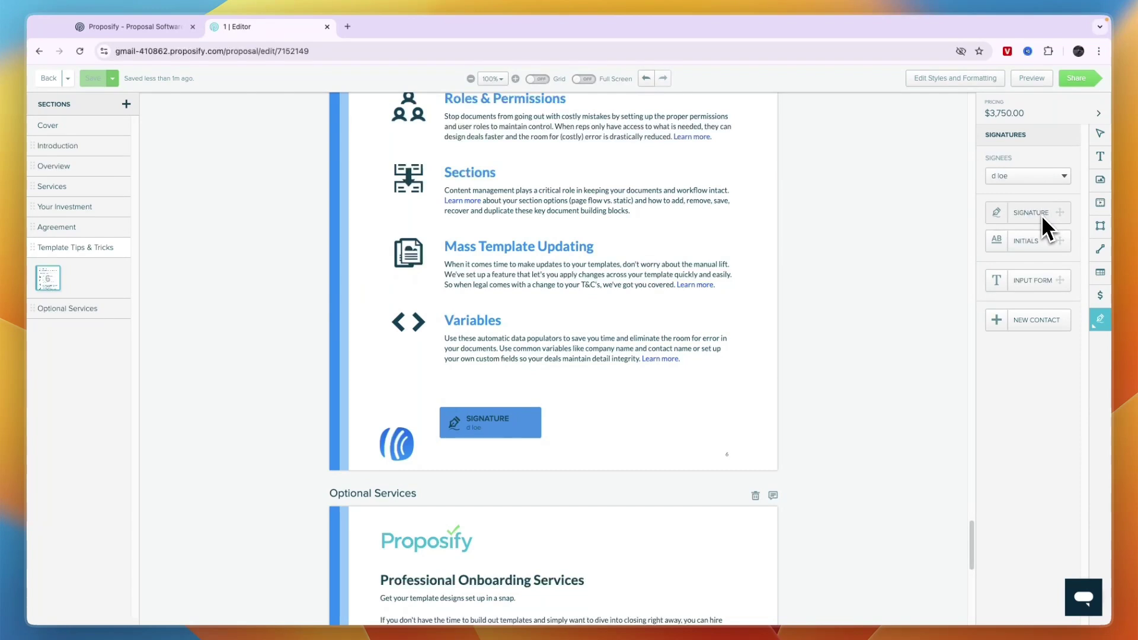
scroll(744, 326, up, 6)
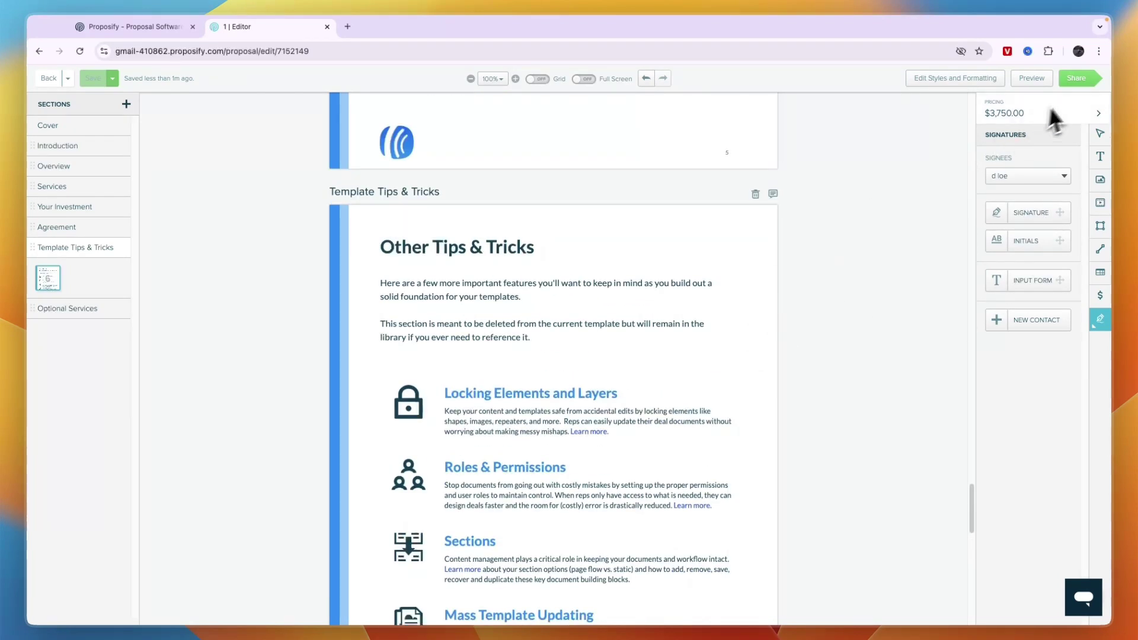
click(1073, 80)
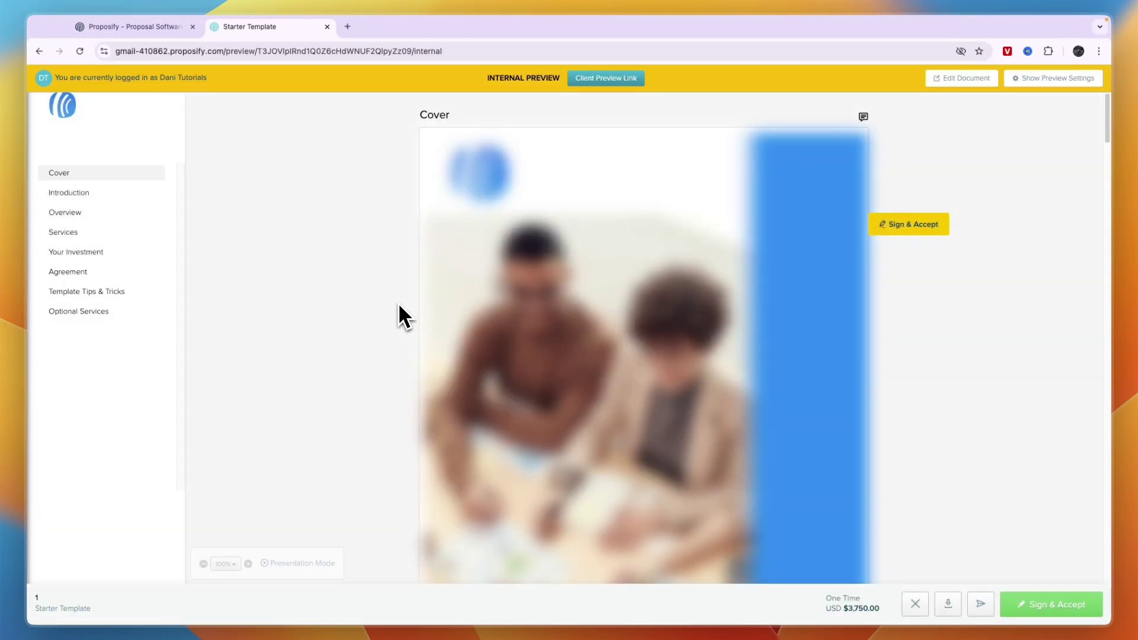
scroll(709, 382, down, 1)
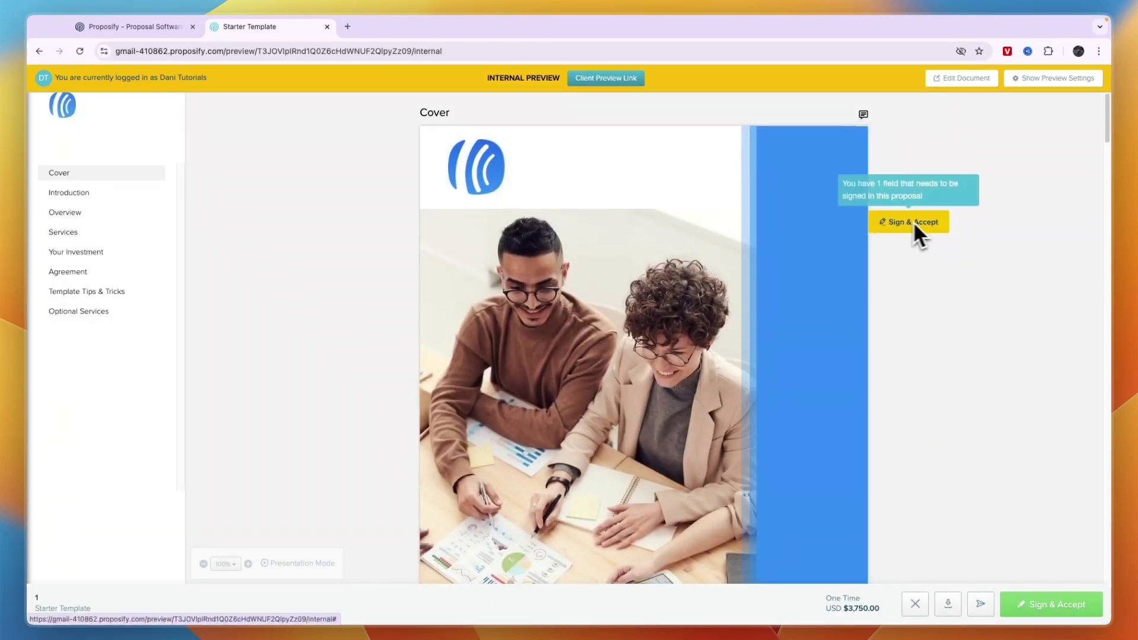
click(929, 224)
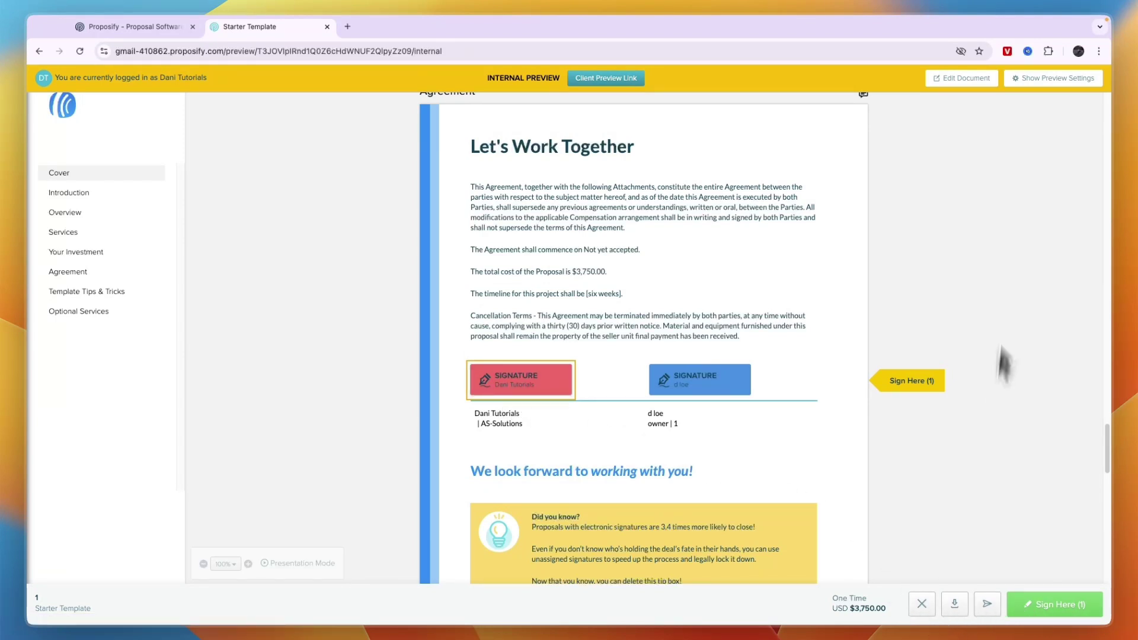
scroll(617, 172, up, 20)
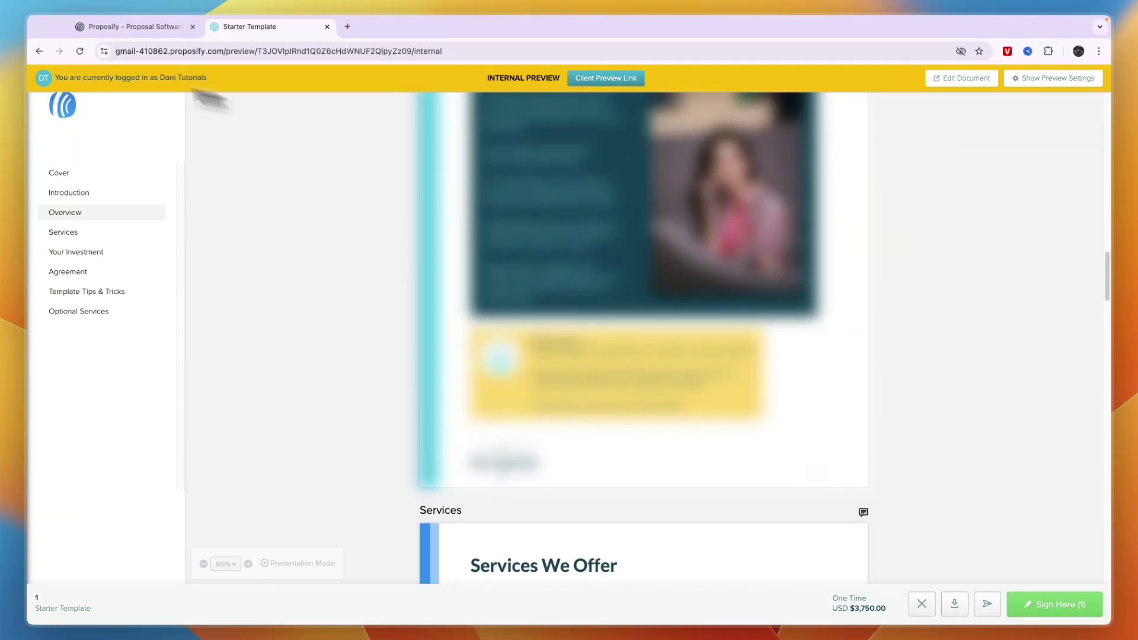
click(40, 51)
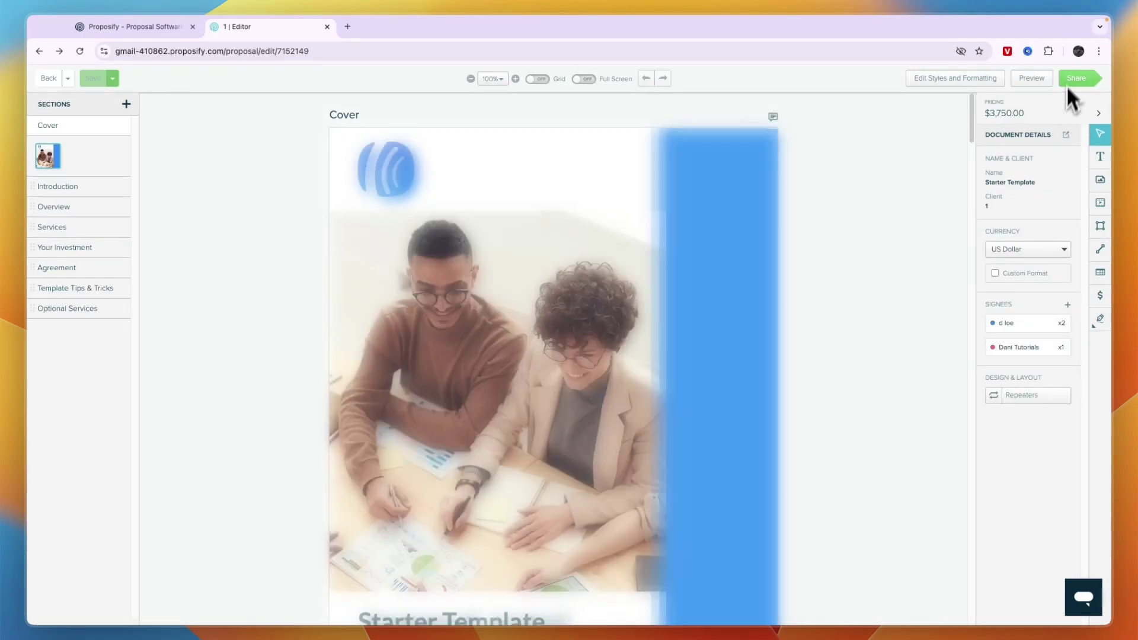
Step: Email the Starter Template proposal to its recipients from the Share document form
click(1075, 82)
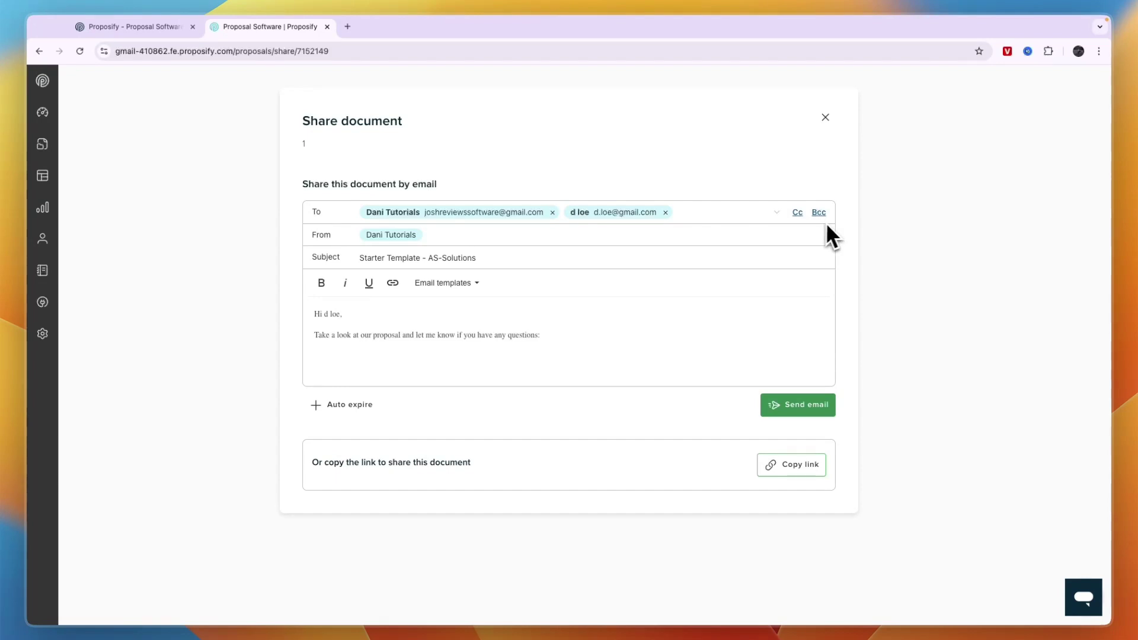
click(802, 414)
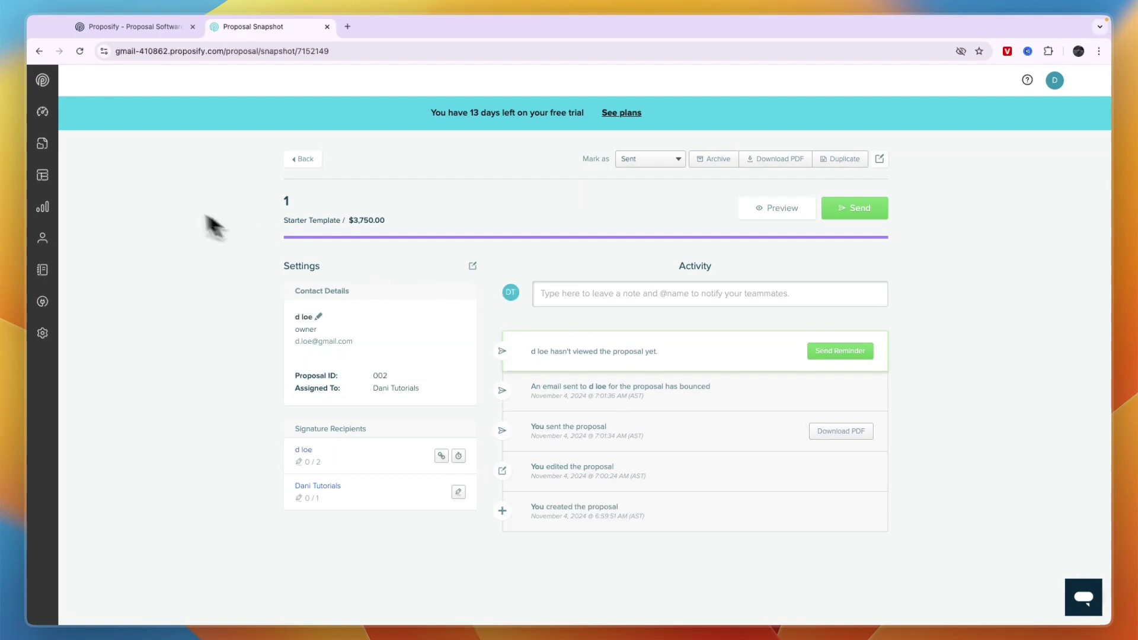
click(52, 209)
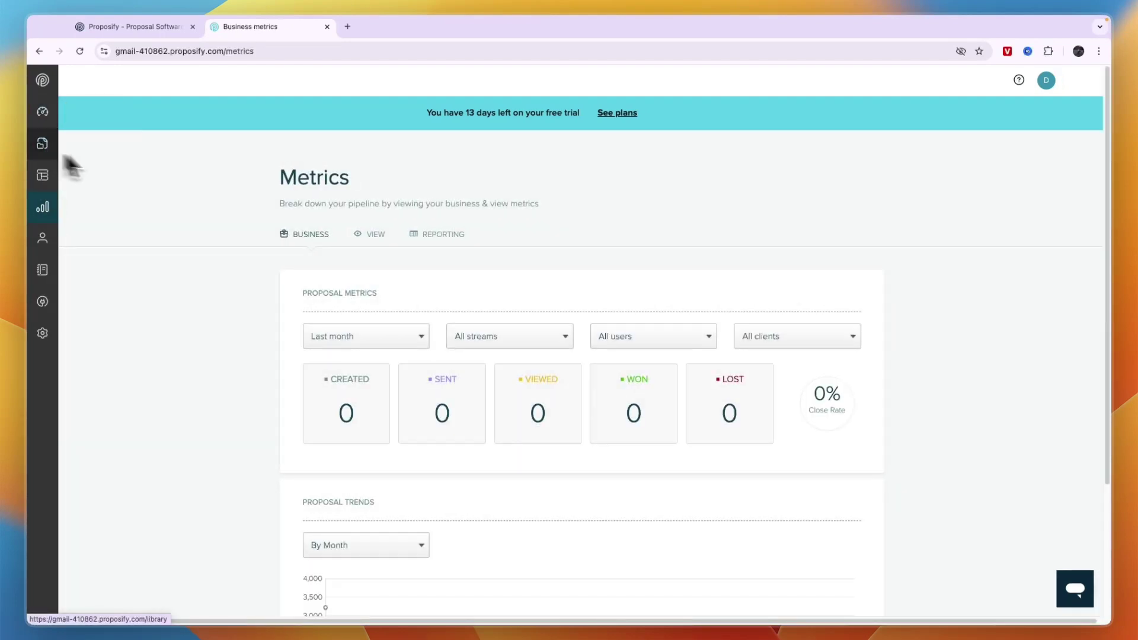
scroll(123, 254, down, 1)
scroll(124, 256, down, 1)
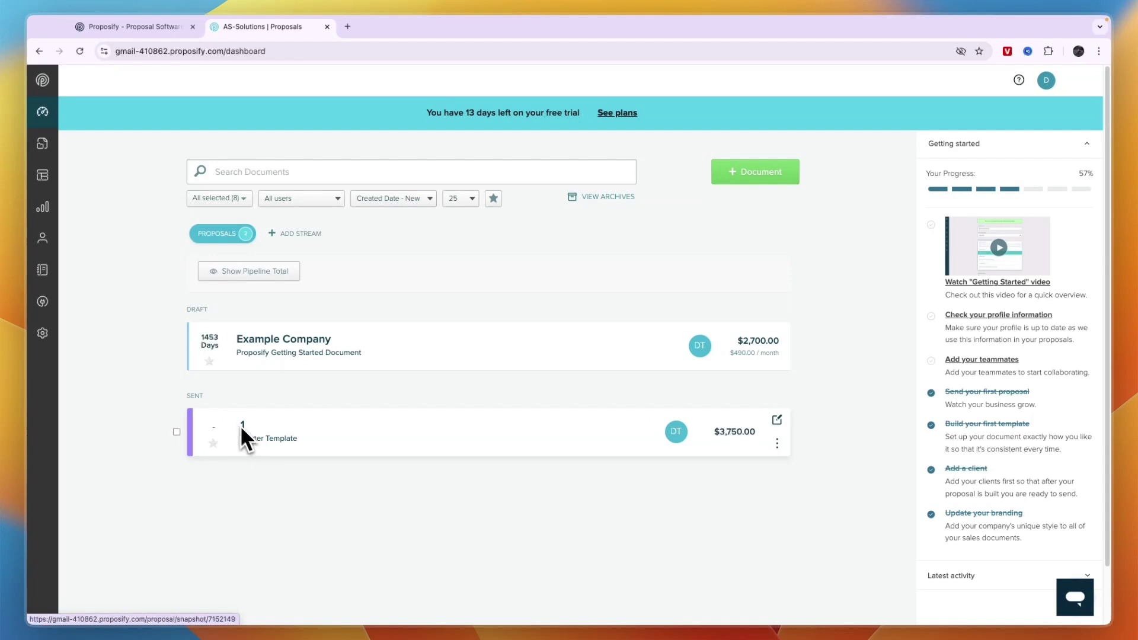
click(250, 437)
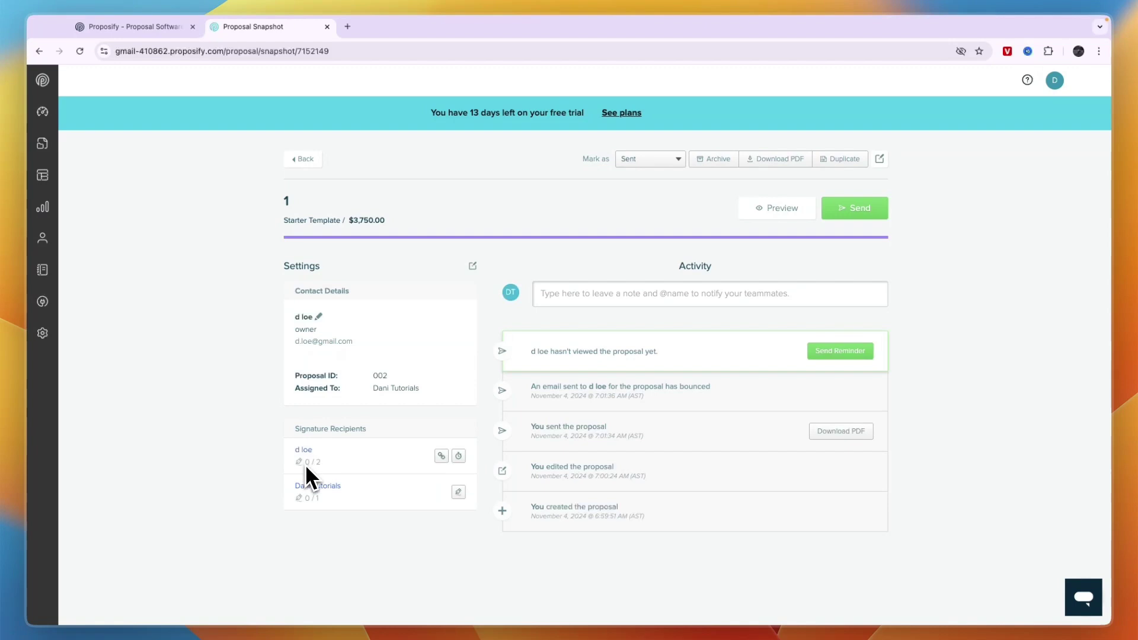
Step: Schedule a reminder to the client in 2 days, then go to Account Settings
mouse_move(312, 470)
click(830, 354)
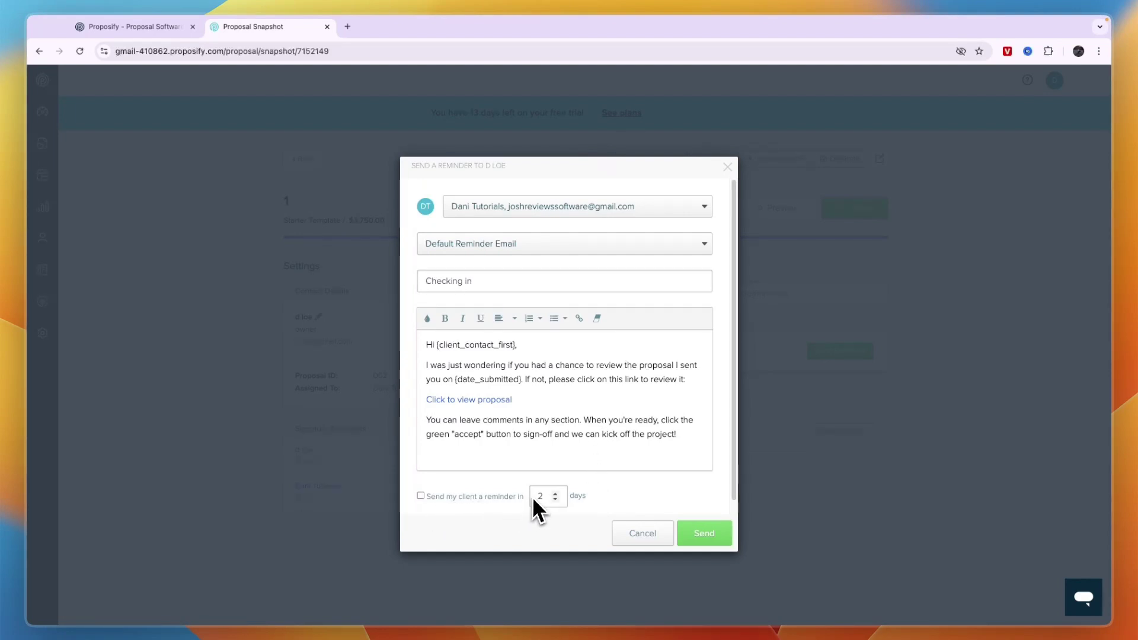
click(421, 497)
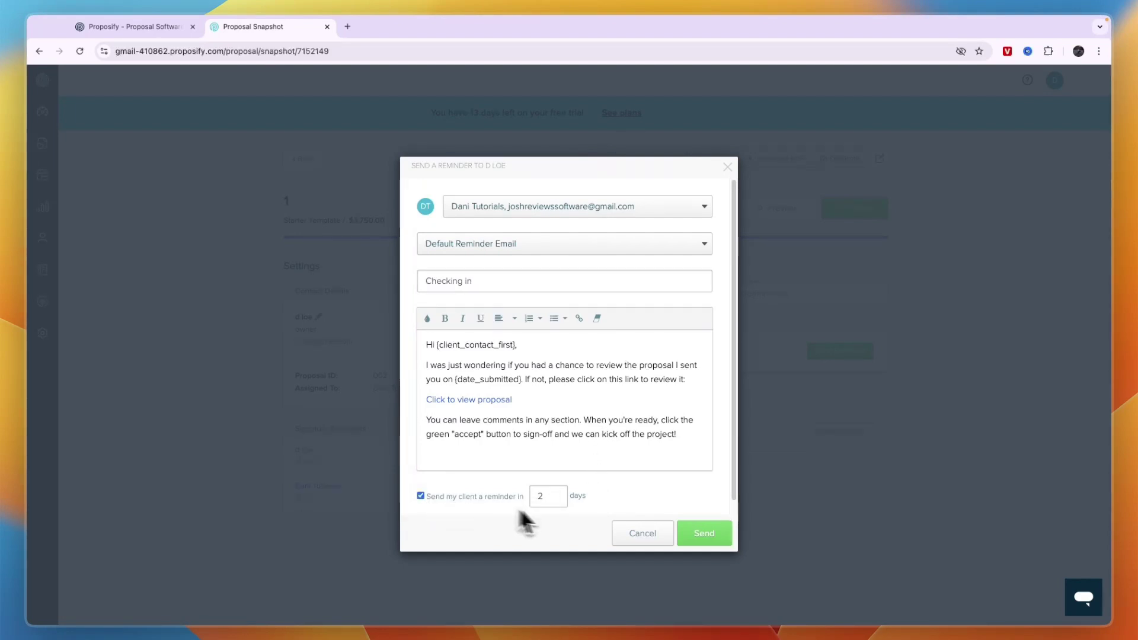
click(695, 537)
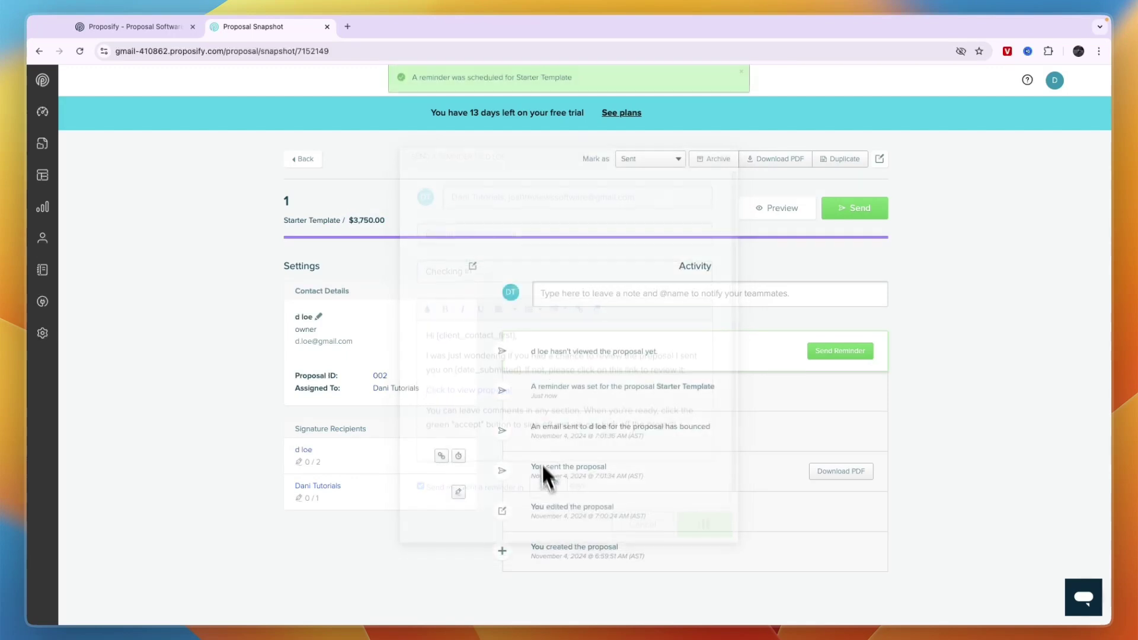
click(42, 333)
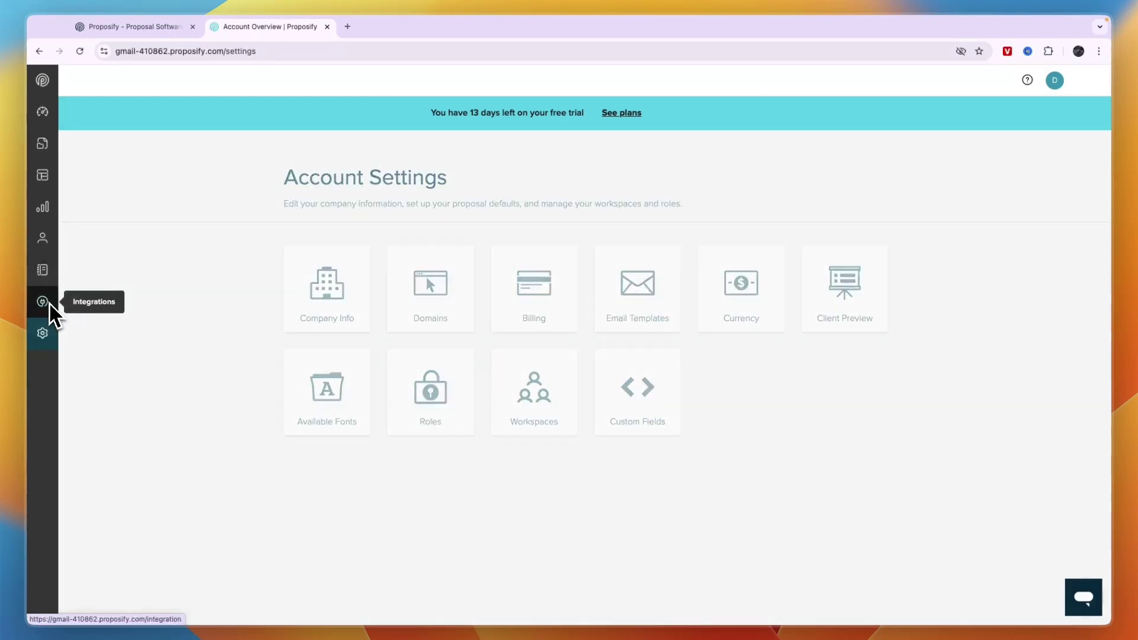
Step: Browse the integrations marketplace and the Stripe payment details, then return to the proposify.com homepage tab
click(50, 306)
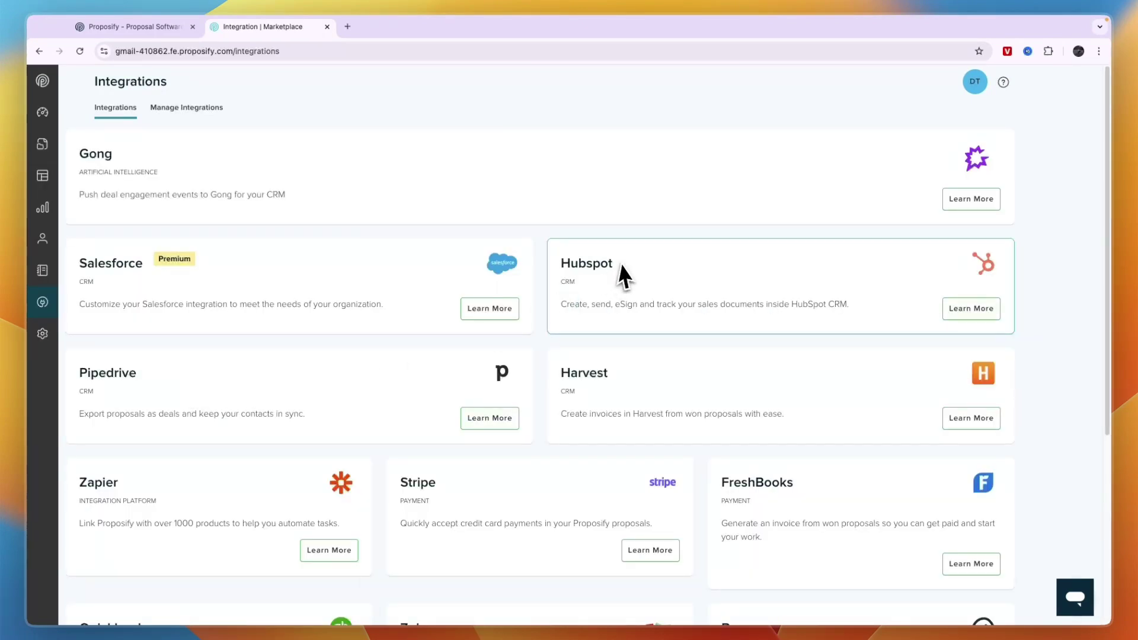
scroll(401, 409, down, 2)
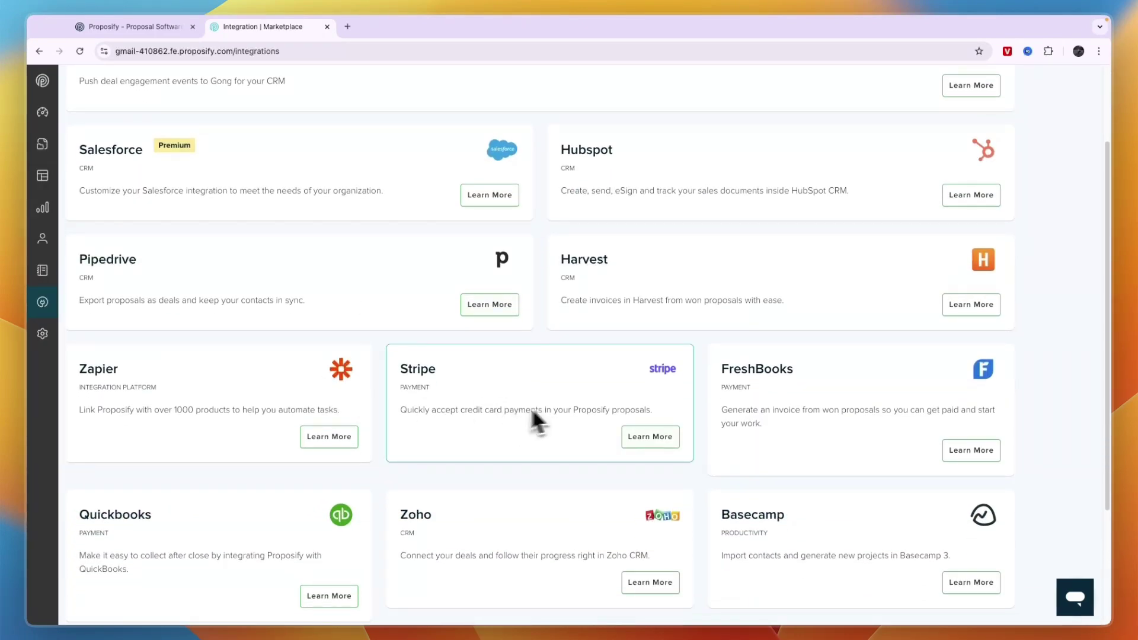
click(402, 413)
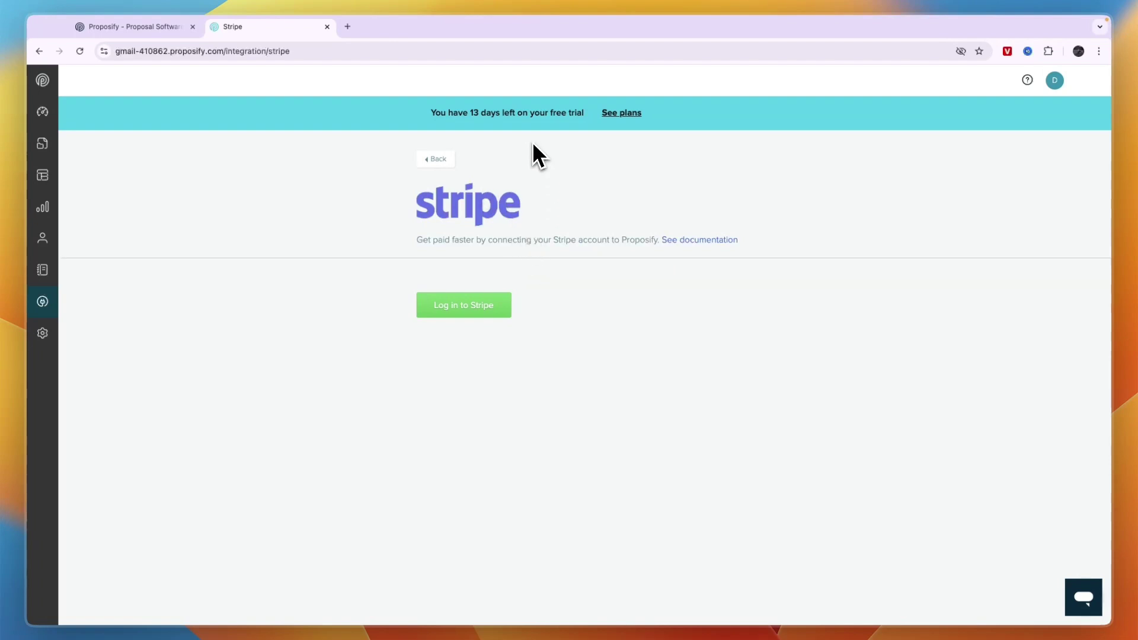
click(440, 160)
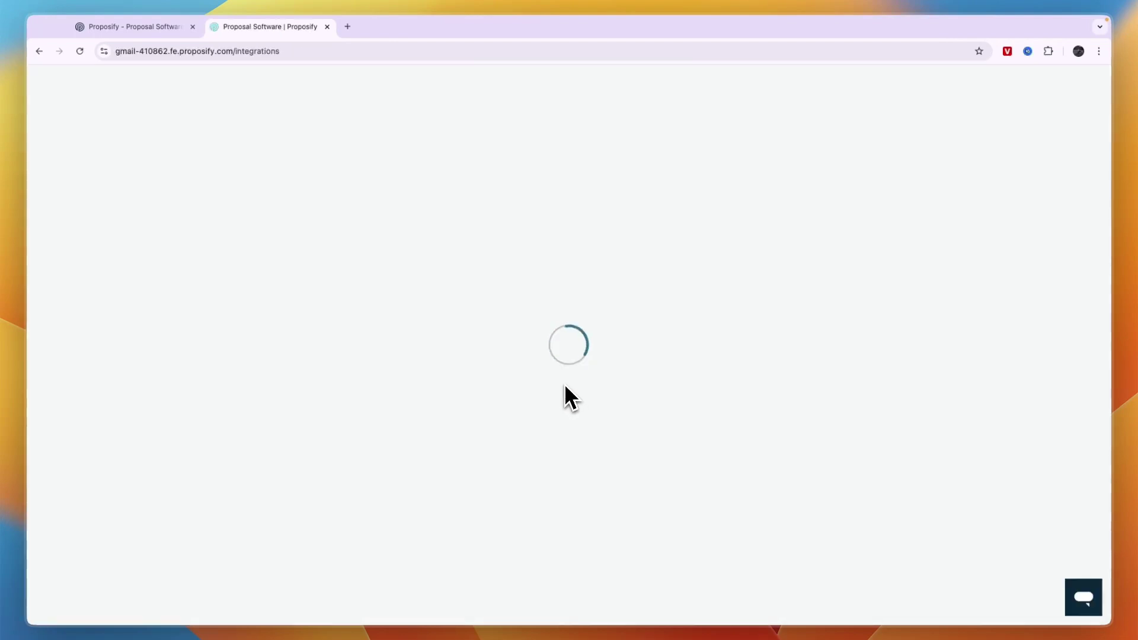
scroll(478, 516, down, 3)
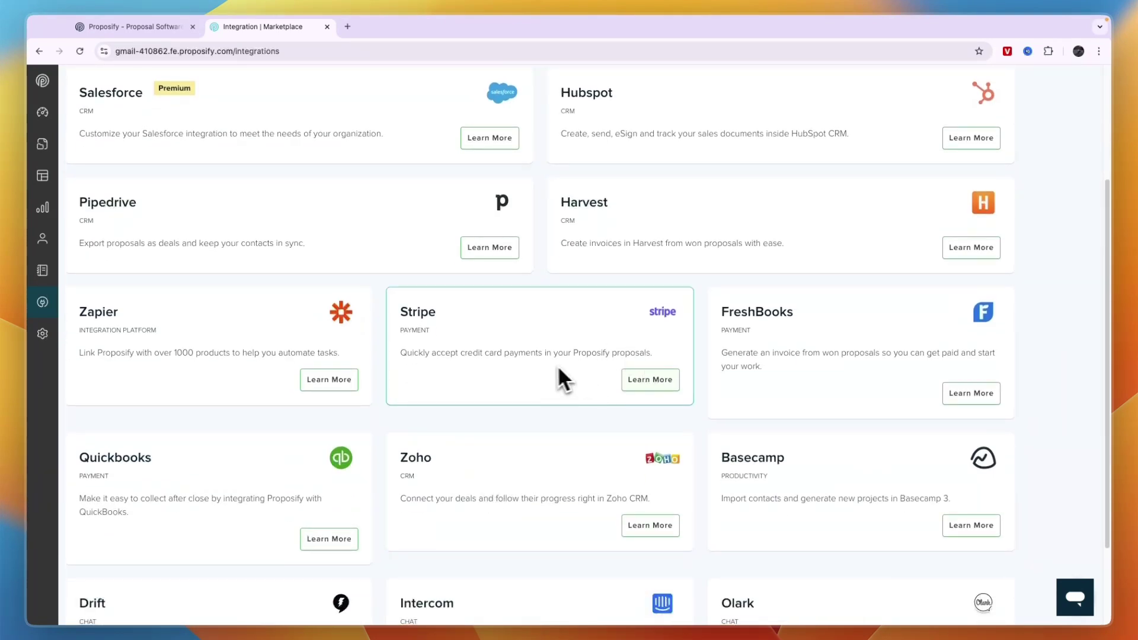
scroll(541, 369, down, 2)
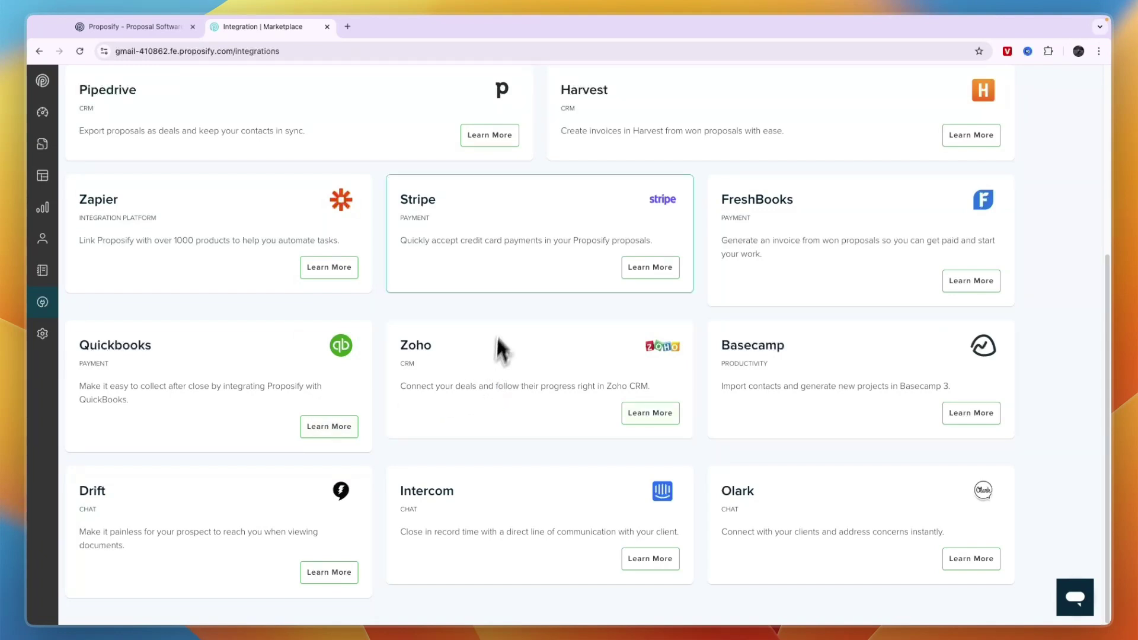
scroll(710, 425, up, 5)
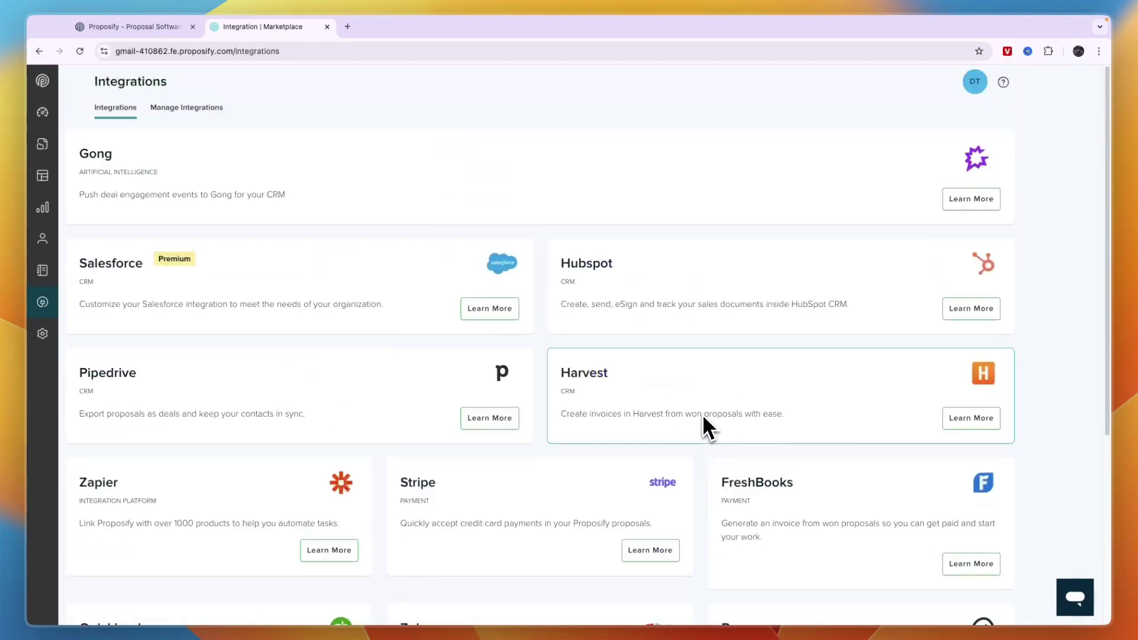
click(147, 28)
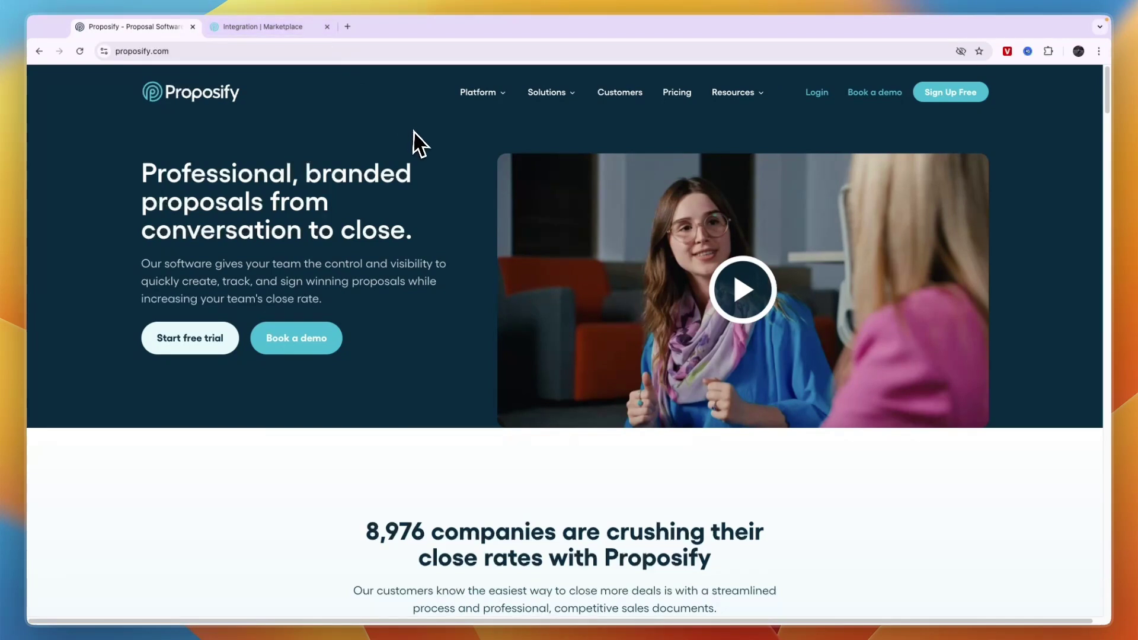